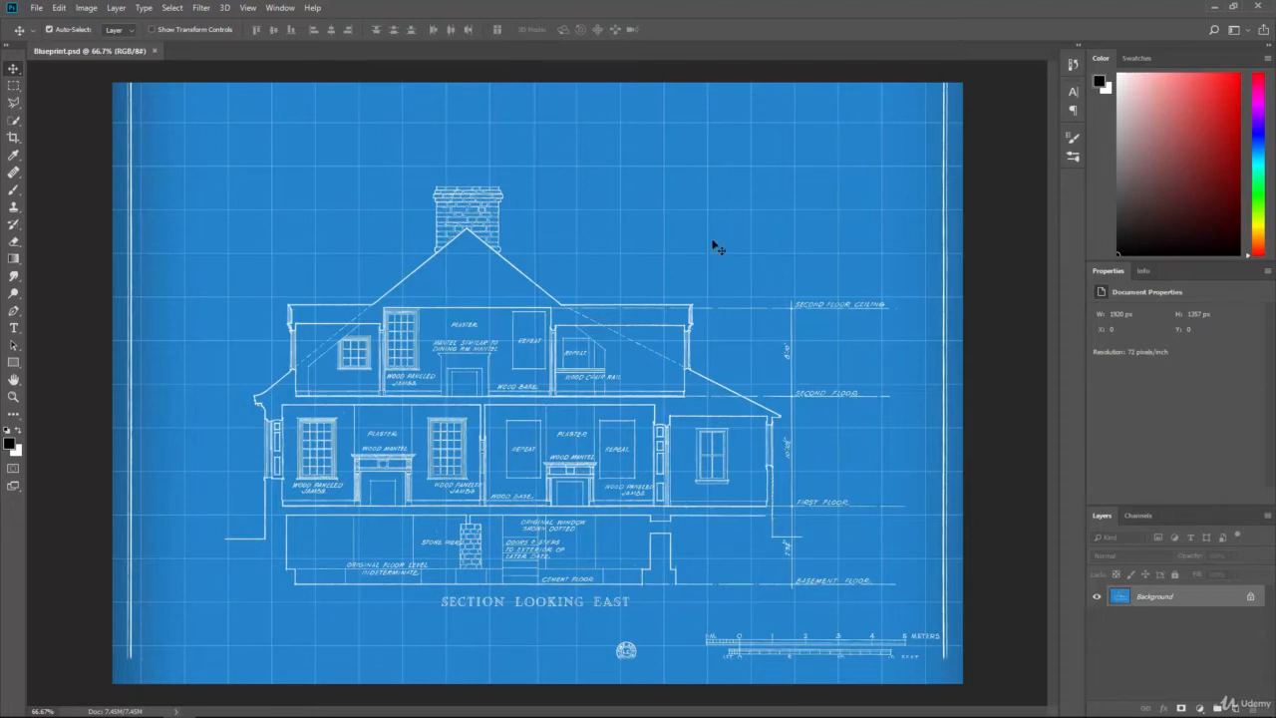
Show the grid over the blueprint.
{"action": "left_click", "coordinate": [249, 8]}
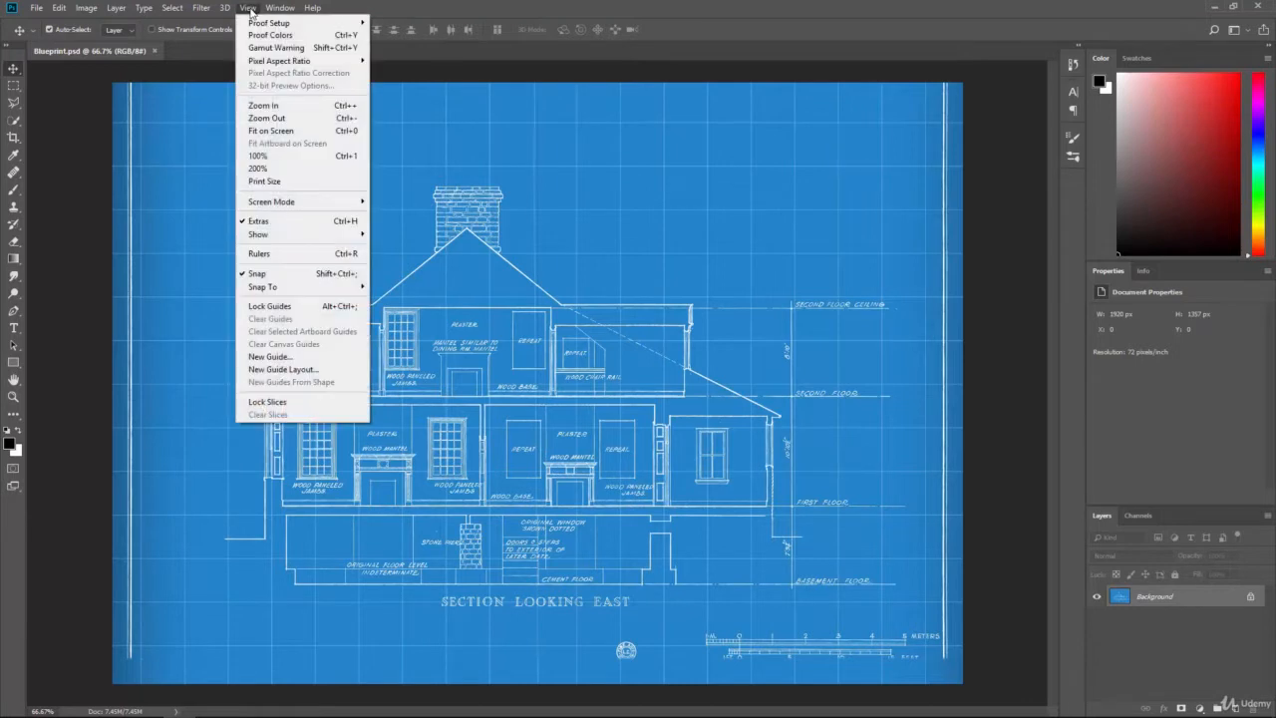
{"action": "mouse_move", "coordinate": [294, 234]}
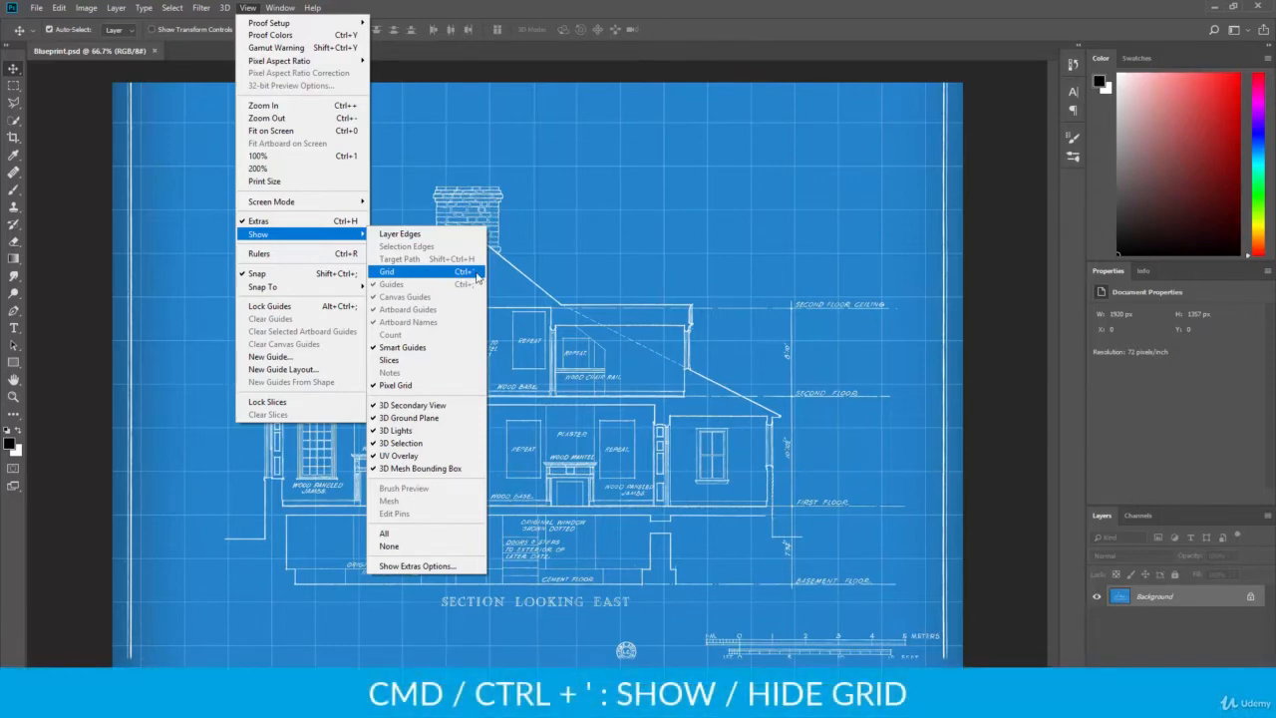
{"action": "left_click", "coordinate": [469, 276]}
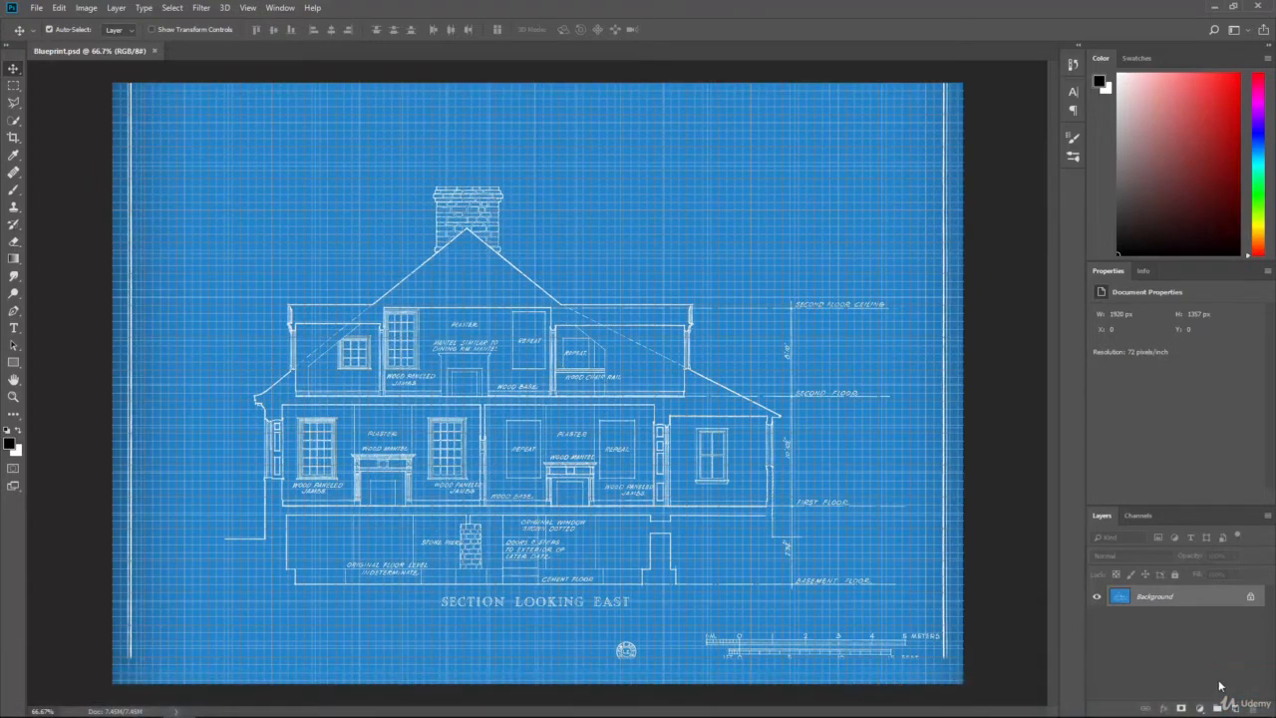
Add an empty layer, convert the Background into a regular layer named Layer 0, and move the empty layer beneath it.
{"action": "left_click", "coordinate": [1232, 706]}
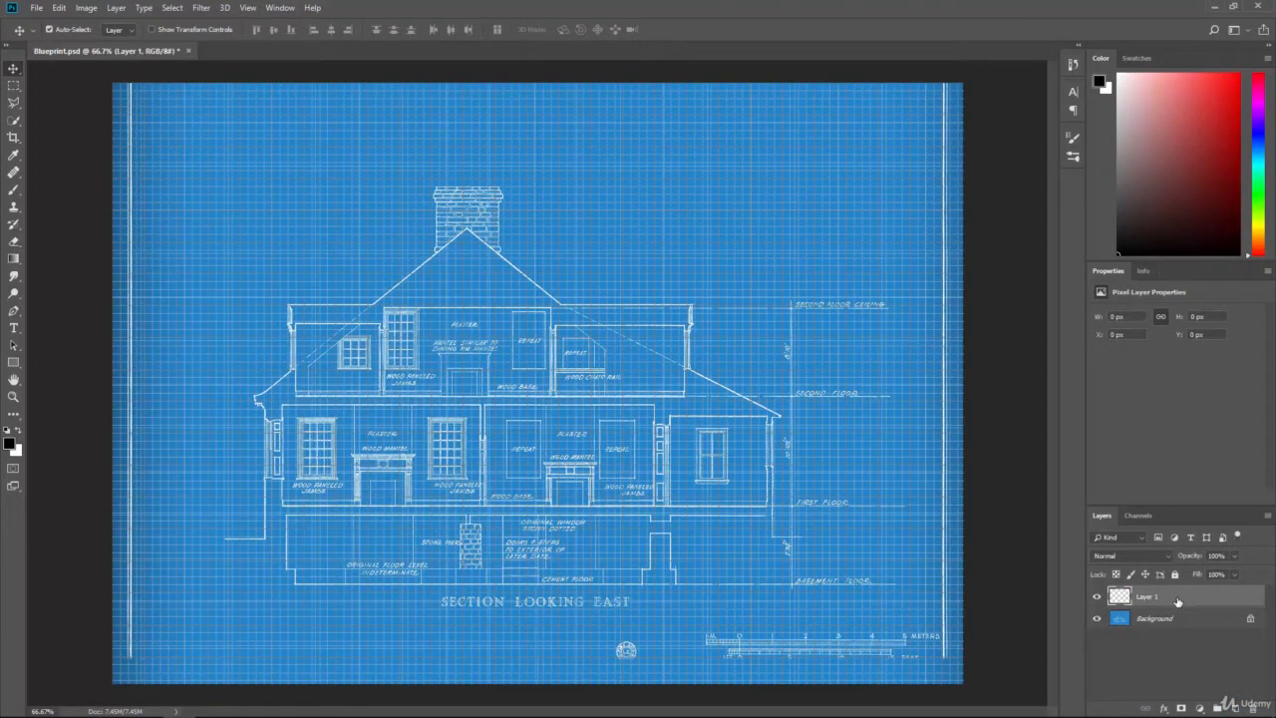
{"action": "left_click_drag", "start_coordinate": [1177, 601], "coordinate": [1179, 631]}
{"action": "double_click", "coordinate": [1172, 616]}
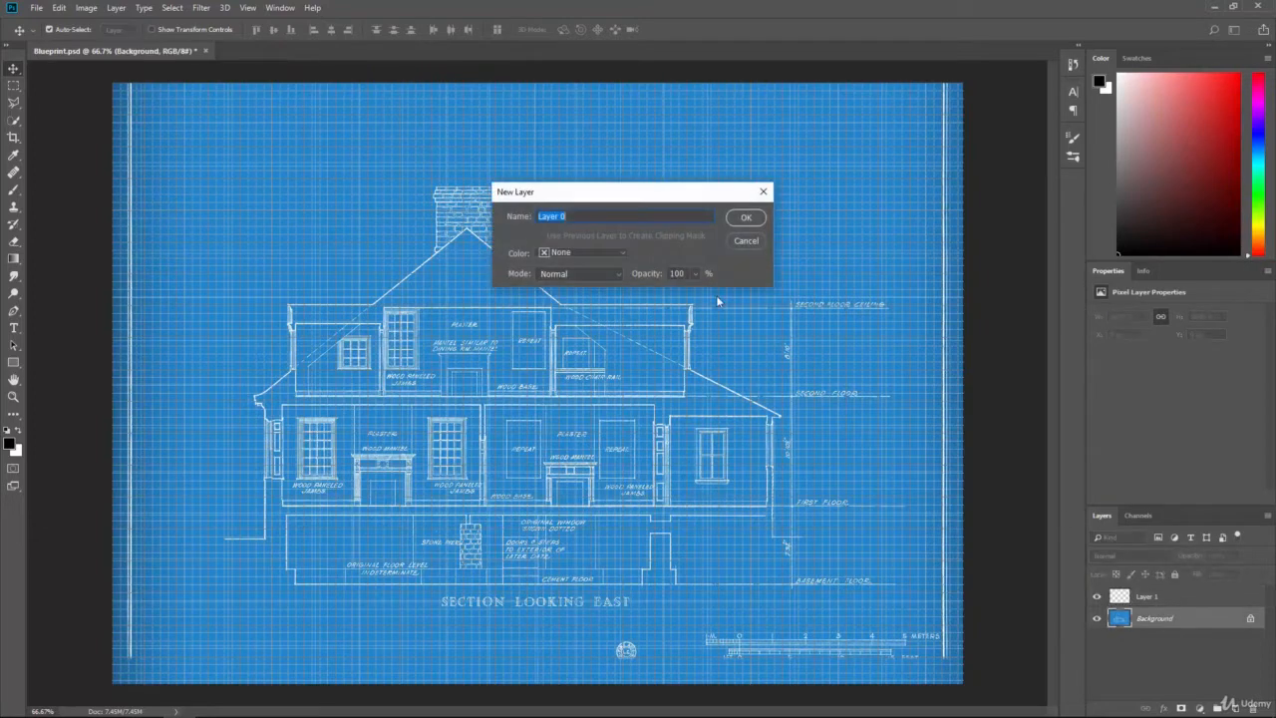
{"action": "left_click", "coordinate": [747, 219]}
{"action": "left_click_drag", "start_coordinate": [1157, 599], "coordinate": [1158, 630]}
Fill the empty Layer 1 with a bright turquoise custom color in Normal mode at 100% opacity.
{"action": "left_click", "coordinate": [55, 6]}
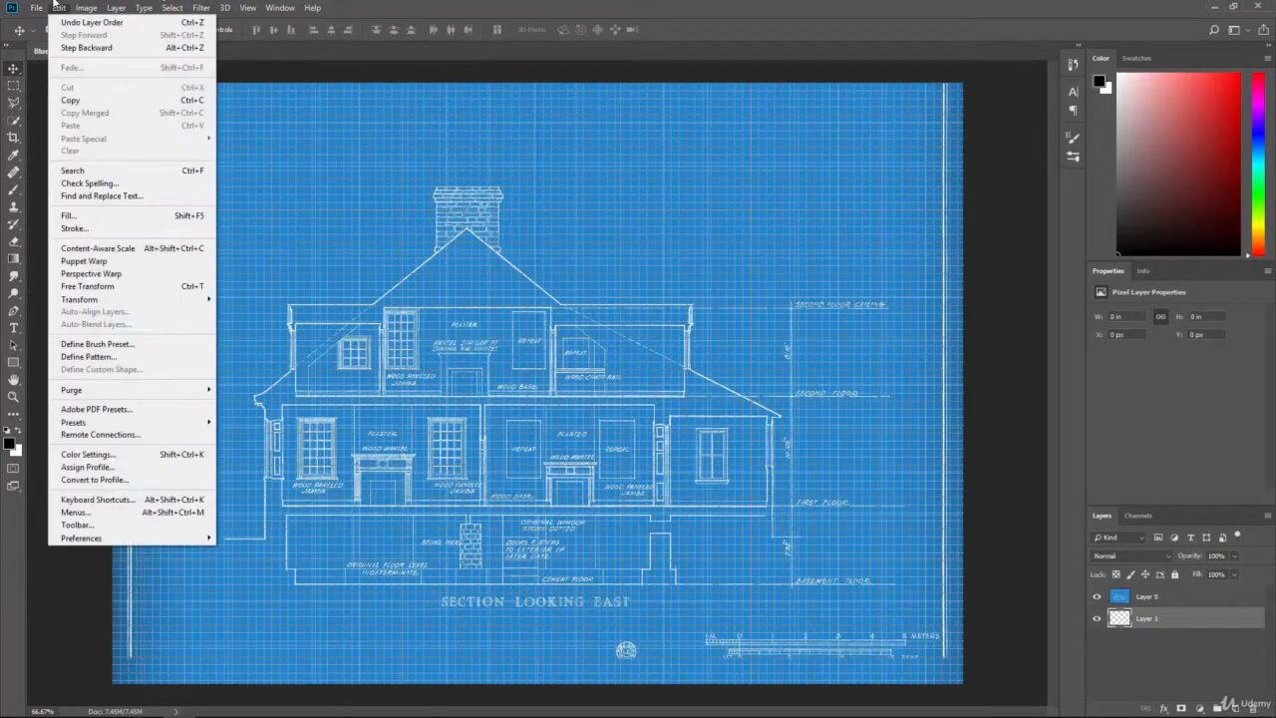
{"action": "left_click", "coordinate": [103, 217]}
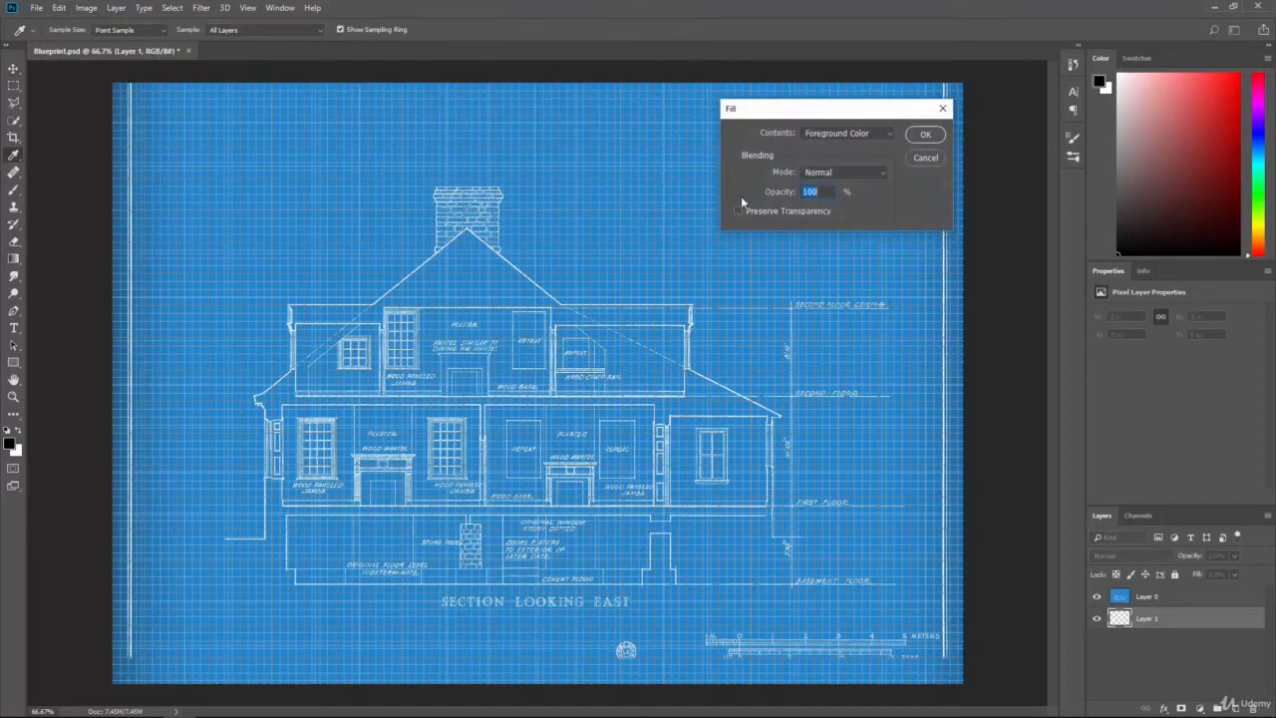
{"action": "left_click", "coordinate": [835, 133]}
{"action": "left_click", "coordinate": [827, 161]}
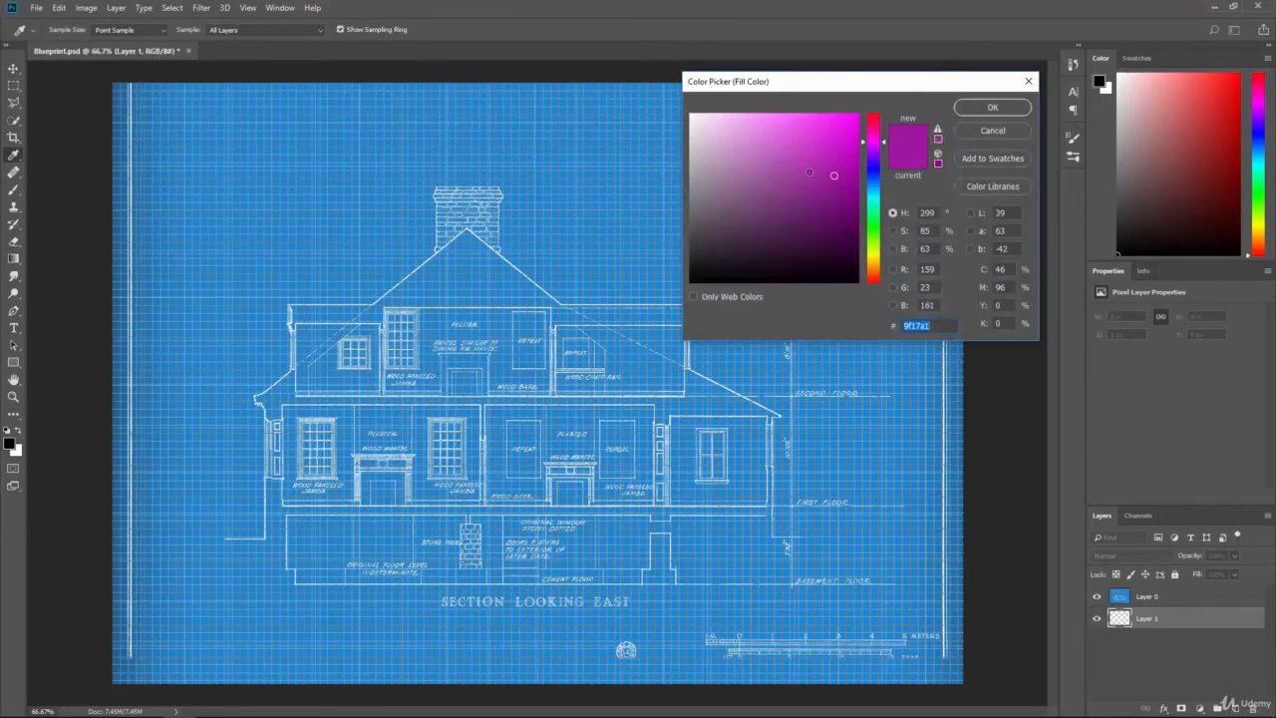
{"action": "left_click", "coordinate": [875, 201]}
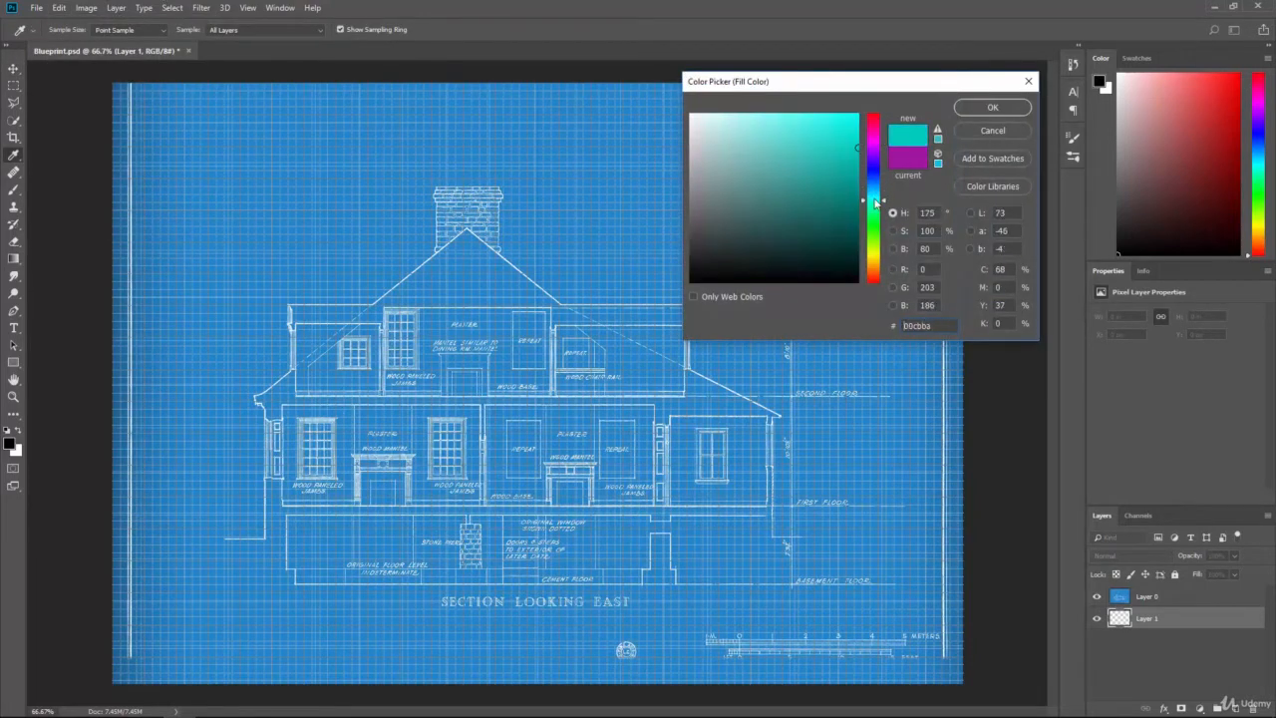
{"action": "mouse_move", "coordinate": [857, 137]}
{"action": "left_mouse_down"}
{"action": "mouse_move", "coordinate": [874, 175]}
{"action": "mouse_move", "coordinate": [870, 144]}
{"action": "left_mouse_up"}
{"action": "left_click", "coordinate": [993, 107]}
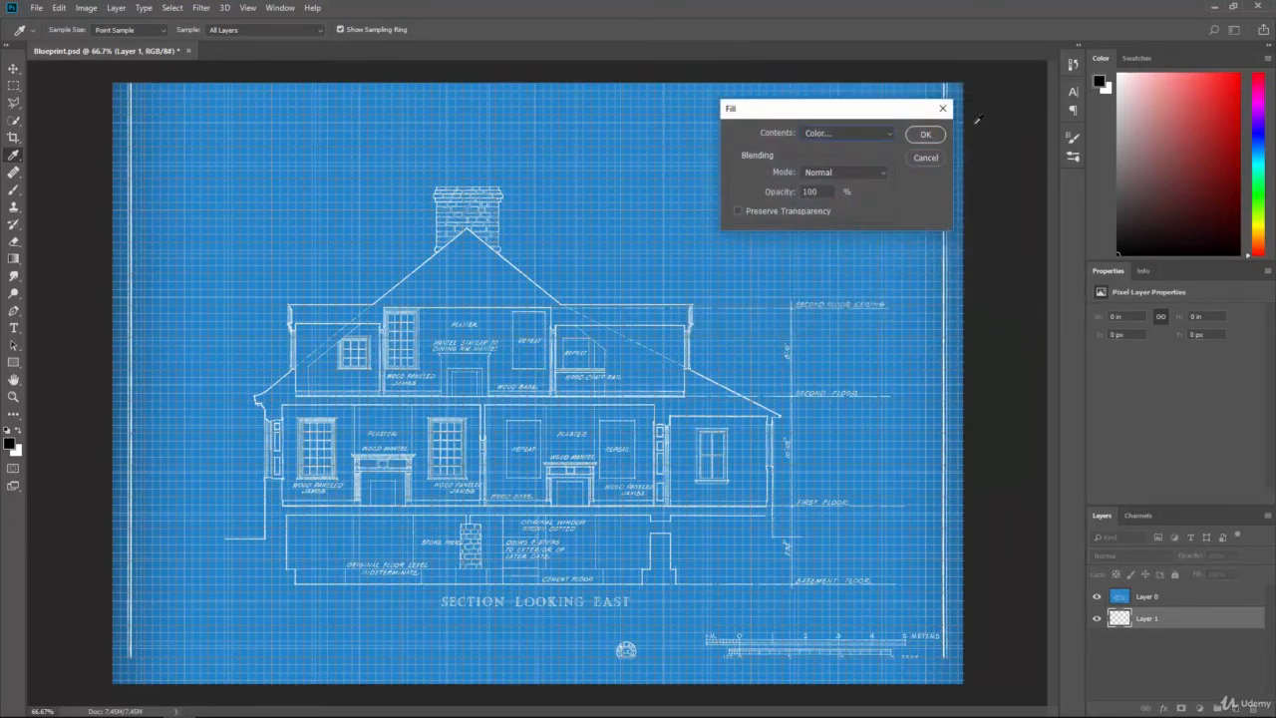
{"action": "left_click", "coordinate": [925, 135]}
Compare the view with and without the blueprint layer, and leave Layer 0 hidden.
{"action": "left_click", "coordinate": [1096, 596]}
{"action": "key", "text": "v"}
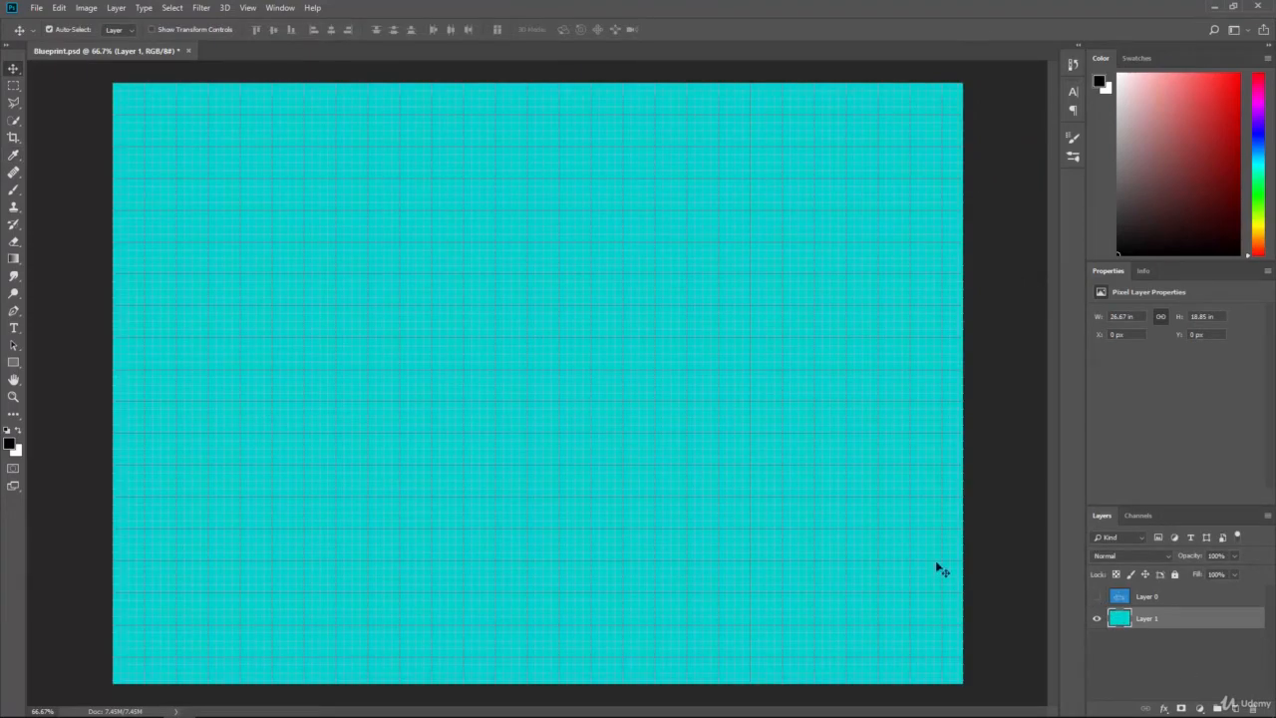
{"action": "left_click", "coordinate": [1097, 596]}
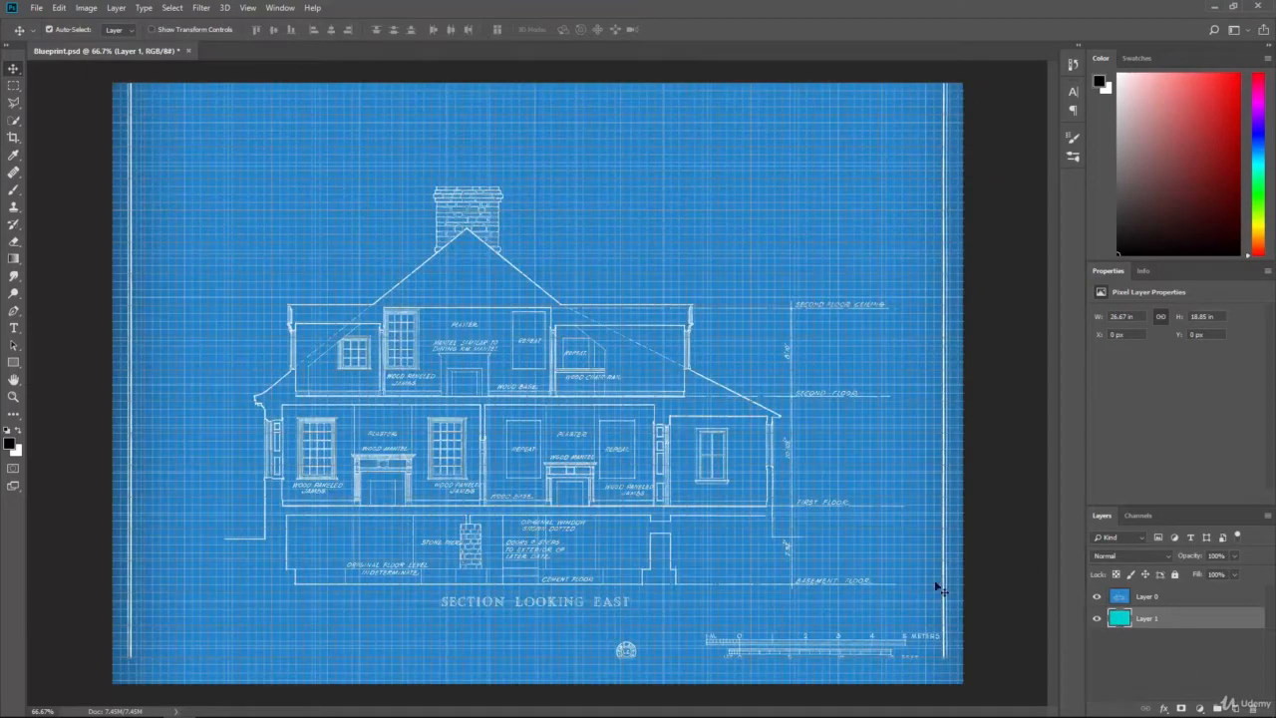
{"action": "left_click", "coordinate": [1096, 596]}
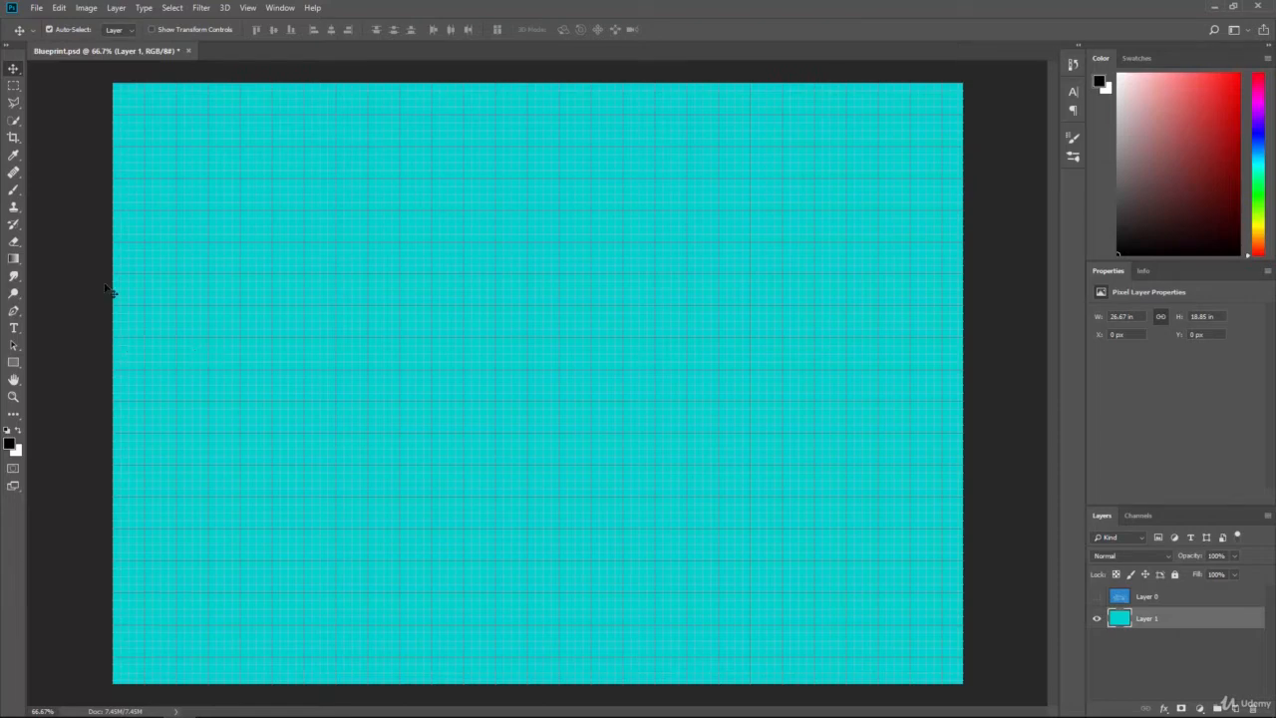
Activate the Rectangular Marquee tool and check which elements snapping is enabled for, including the grid.
{"action": "left_click", "coordinate": [13, 85]}
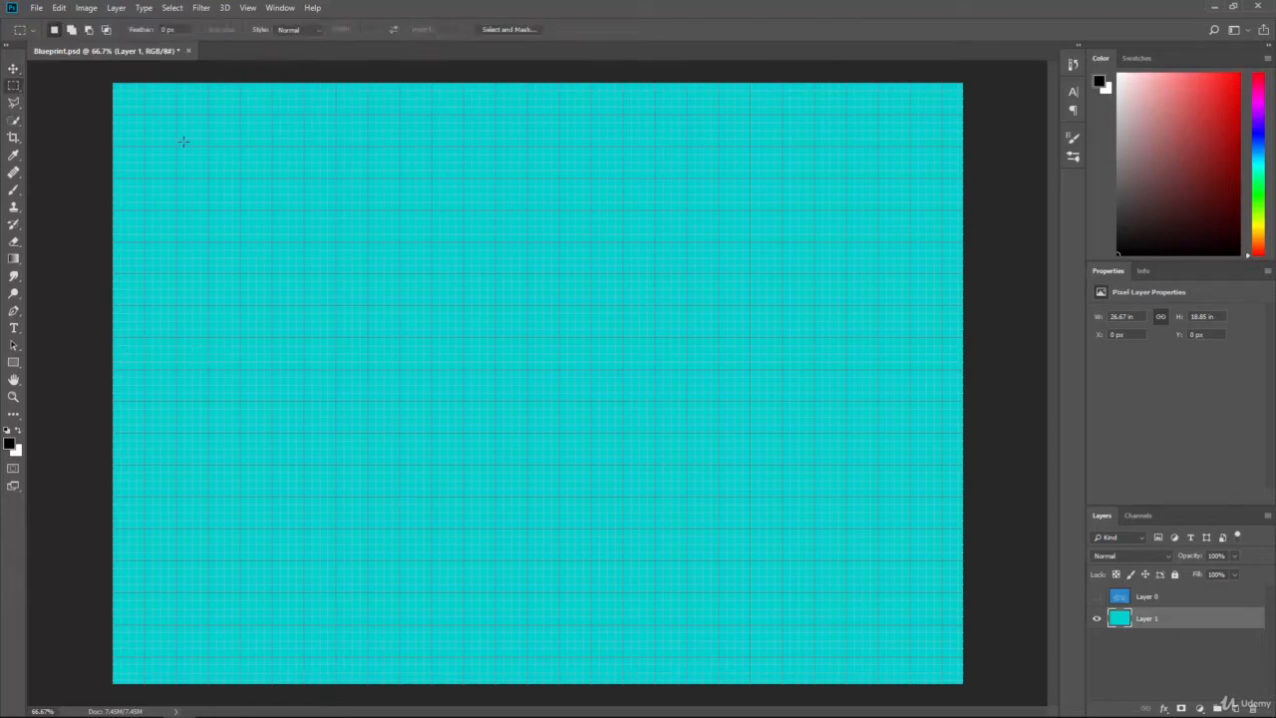
{"action": "left_click", "coordinate": [248, 8]}
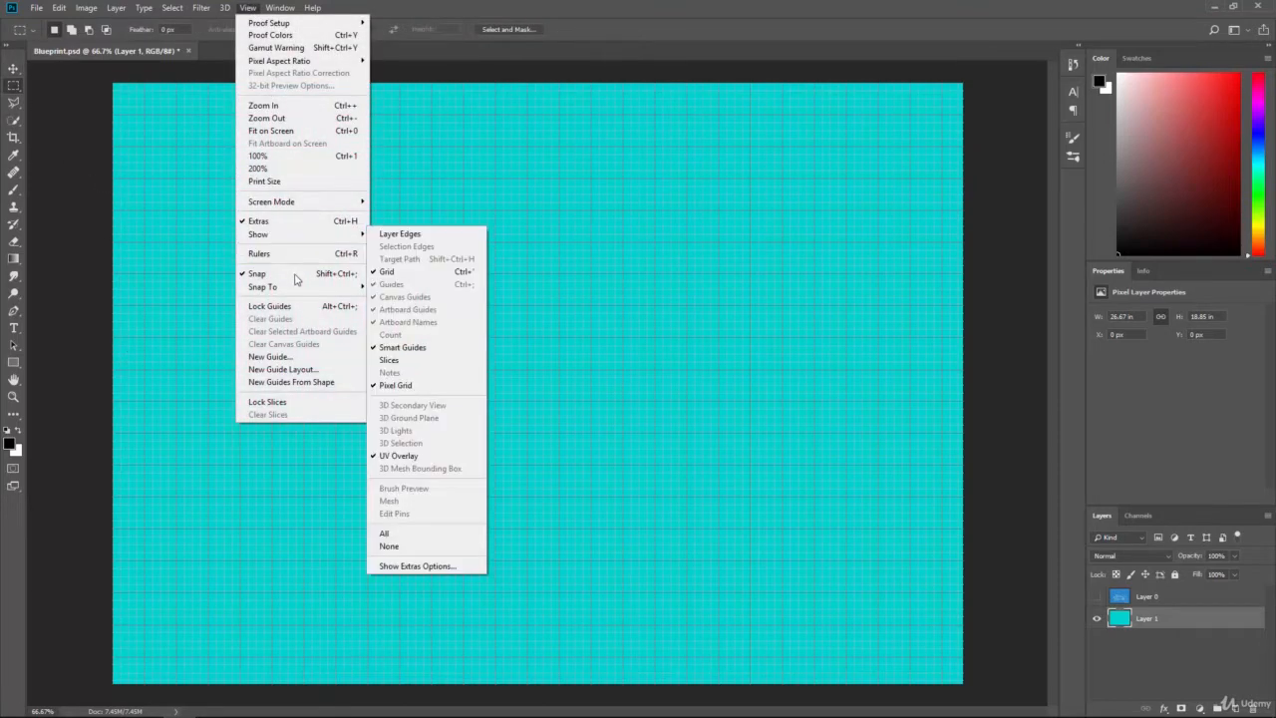
{"action": "mouse_move", "coordinate": [296, 289]}
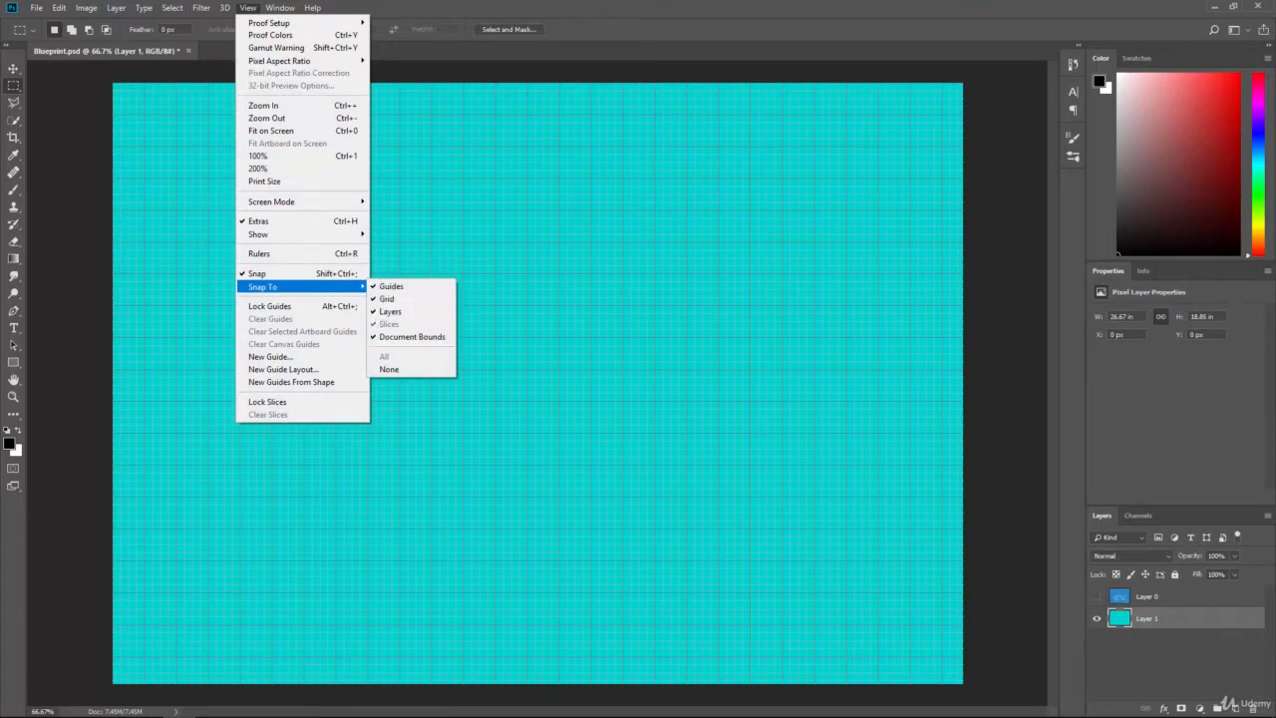
{"action": "left_click", "coordinate": [533, 6]}
Try two rectangular marquee selections snapped to the gridlines in the upper part of the canvas, and deselect.
{"action": "left_click_drag", "start_coordinate": [304, 146], "coordinate": [527, 336]}
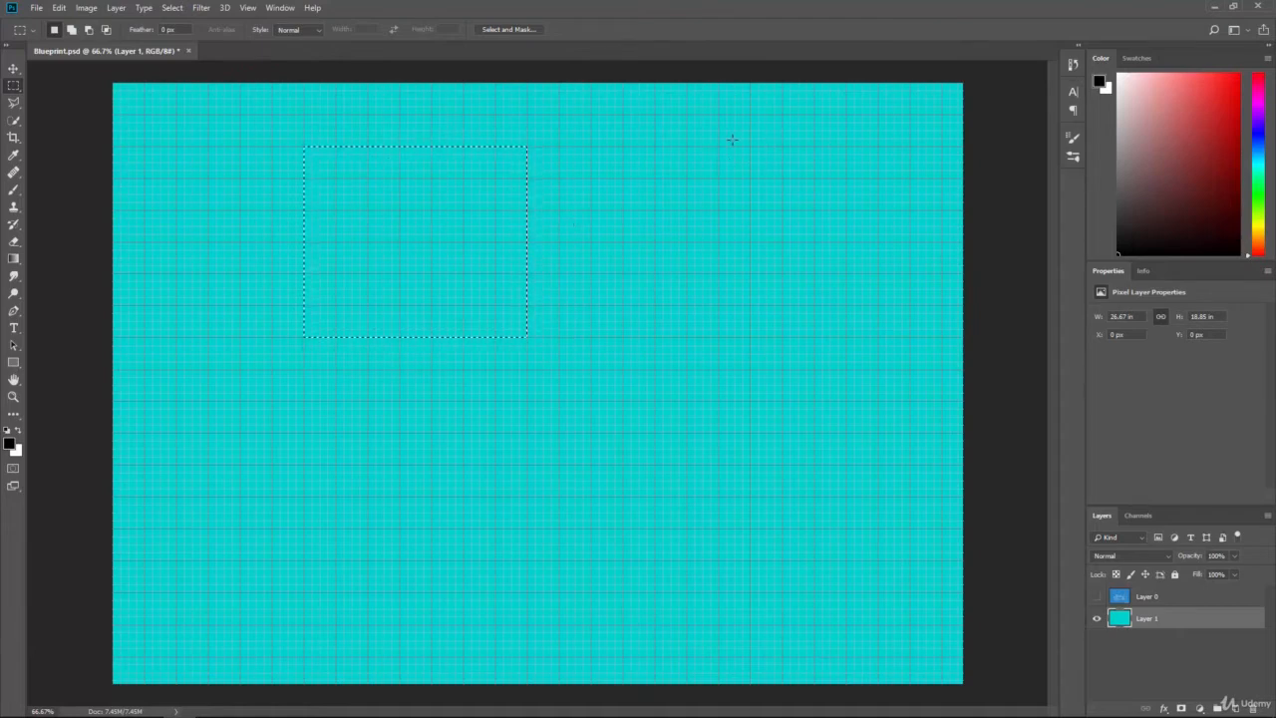
{"action": "left_click_drag", "start_coordinate": [716, 146], "coordinate": [114, 241]}
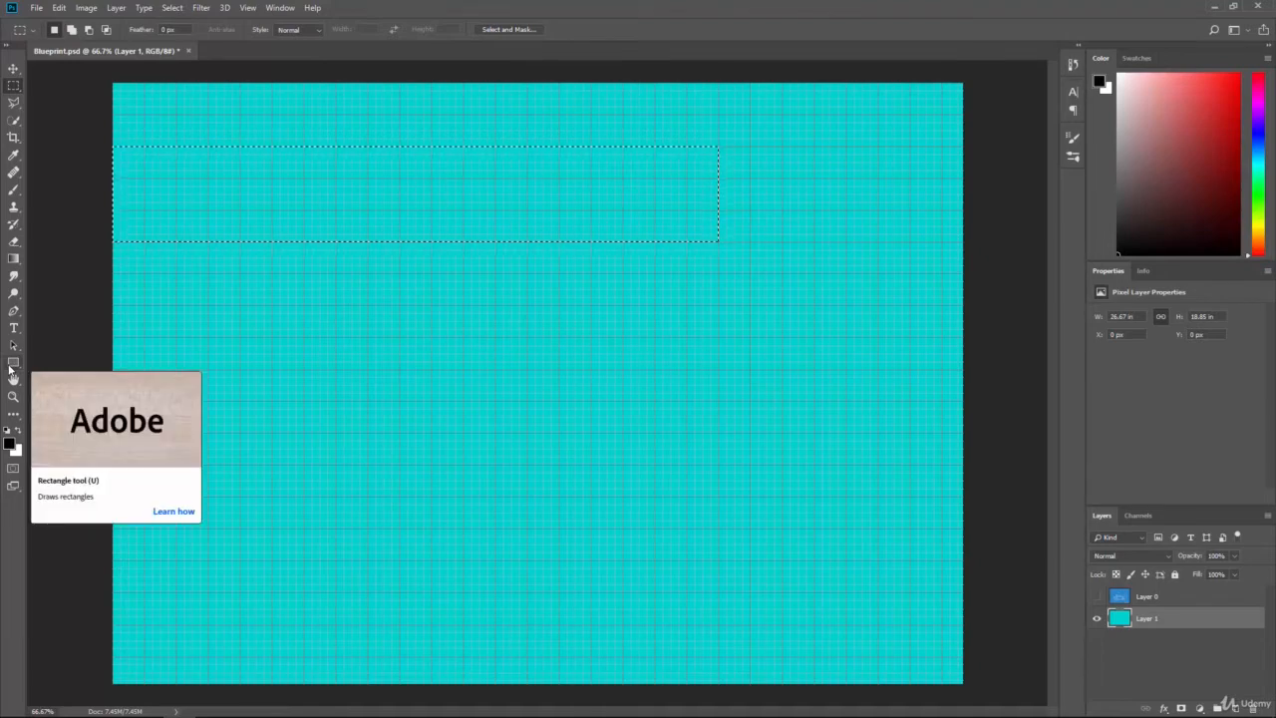
{"action": "key", "text": "ctrl+d"}
Draw a red rectangle shape about 612 by 90 px along the gridlines, and undo it.
{"action": "left_click", "coordinate": [13, 364]}
{"action": "left_click_drag", "start_coordinate": [231, 235], "coordinate": [504, 273]}
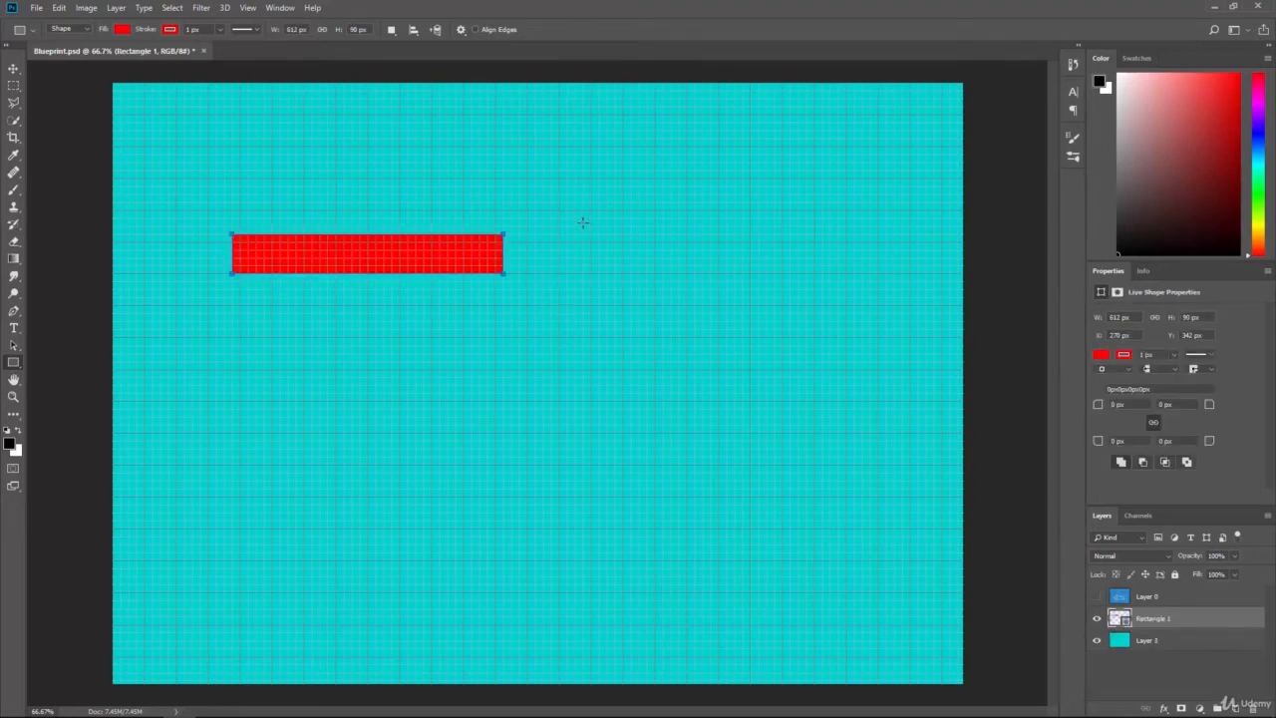
{"action": "key", "text": "ctrl+z"}
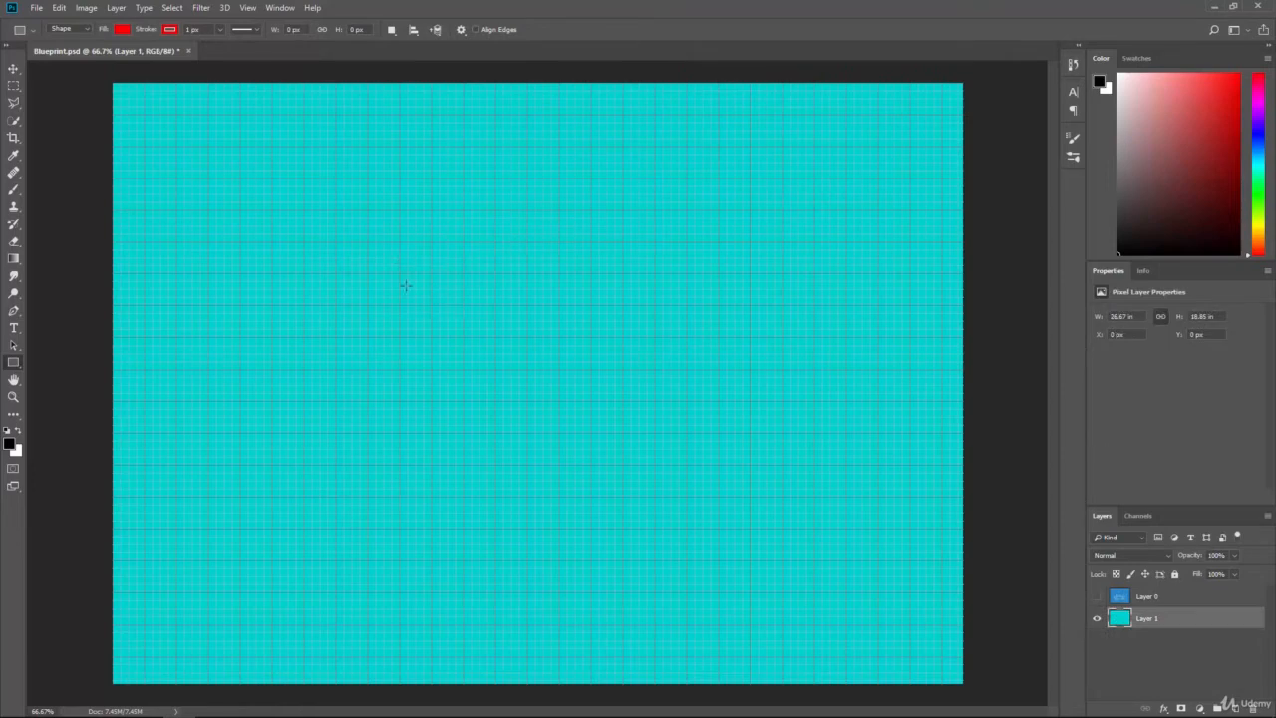
In the Guides, Grid & Slices preferences, try Light Red as the grid color and settle on Yellow.
{"action": "left_click", "coordinate": [62, 8]}
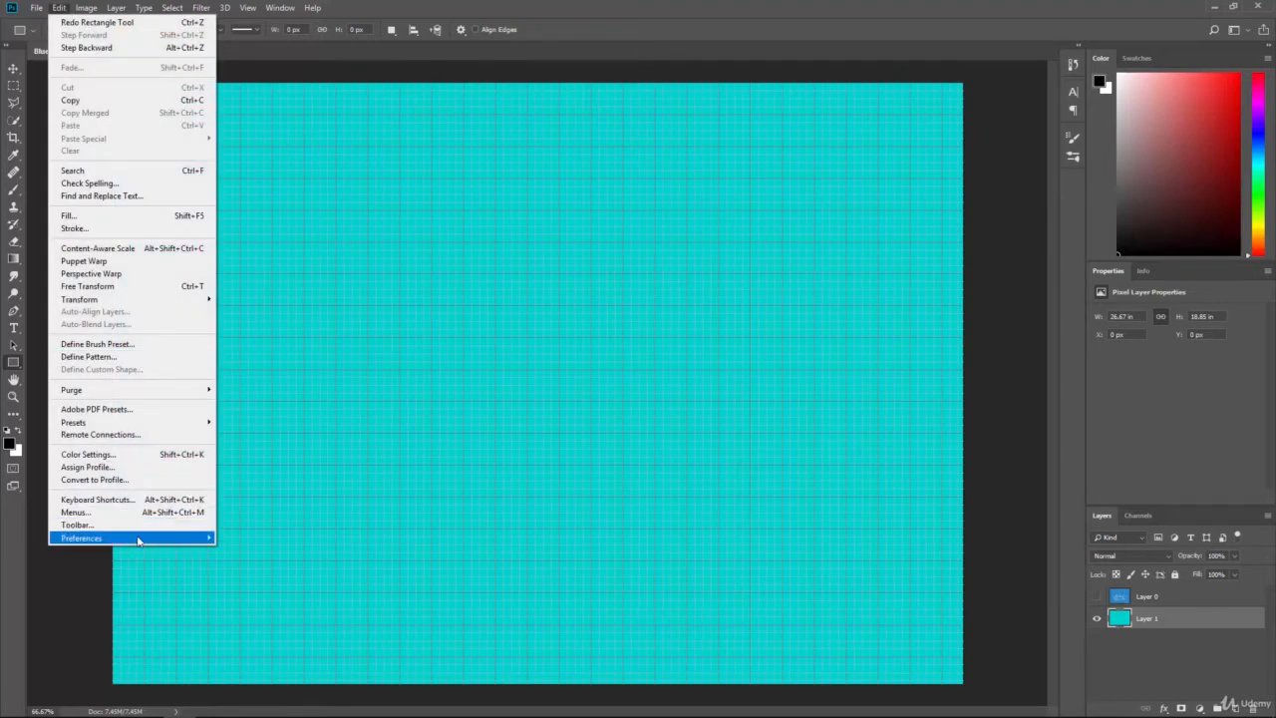
{"action": "mouse_move", "coordinate": [141, 540]}
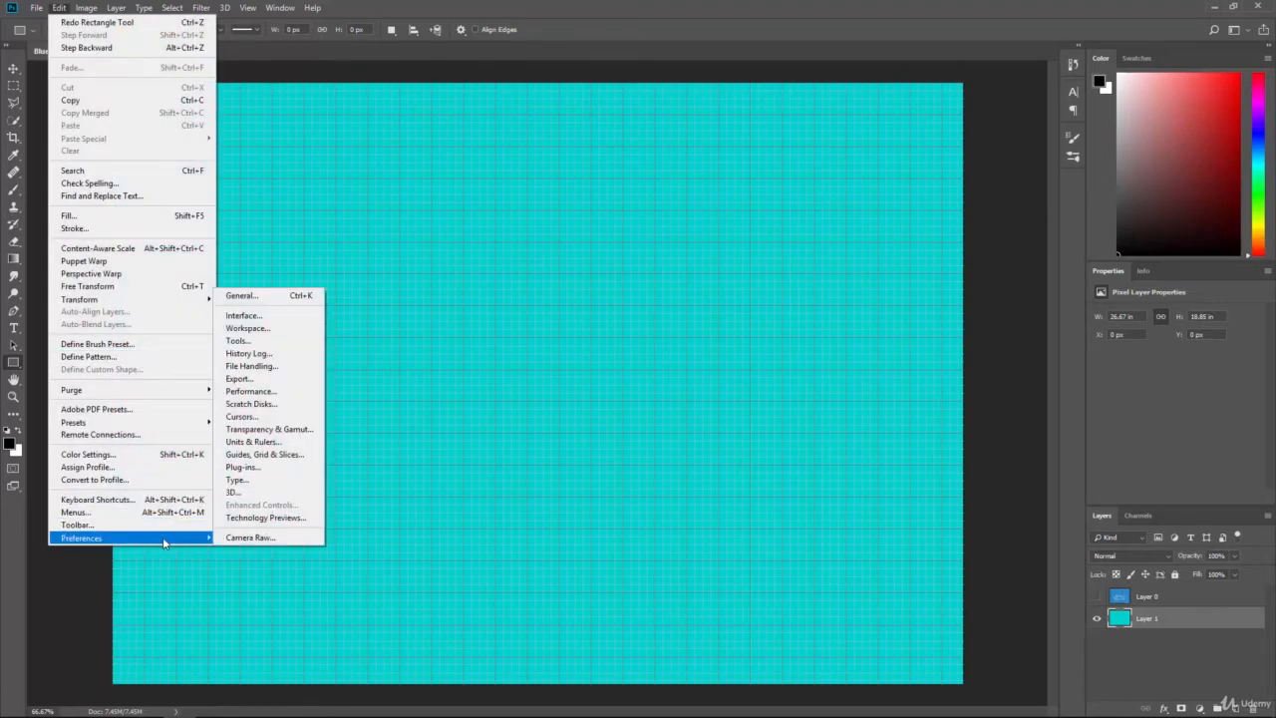
{"action": "left_click", "coordinate": [270, 454]}
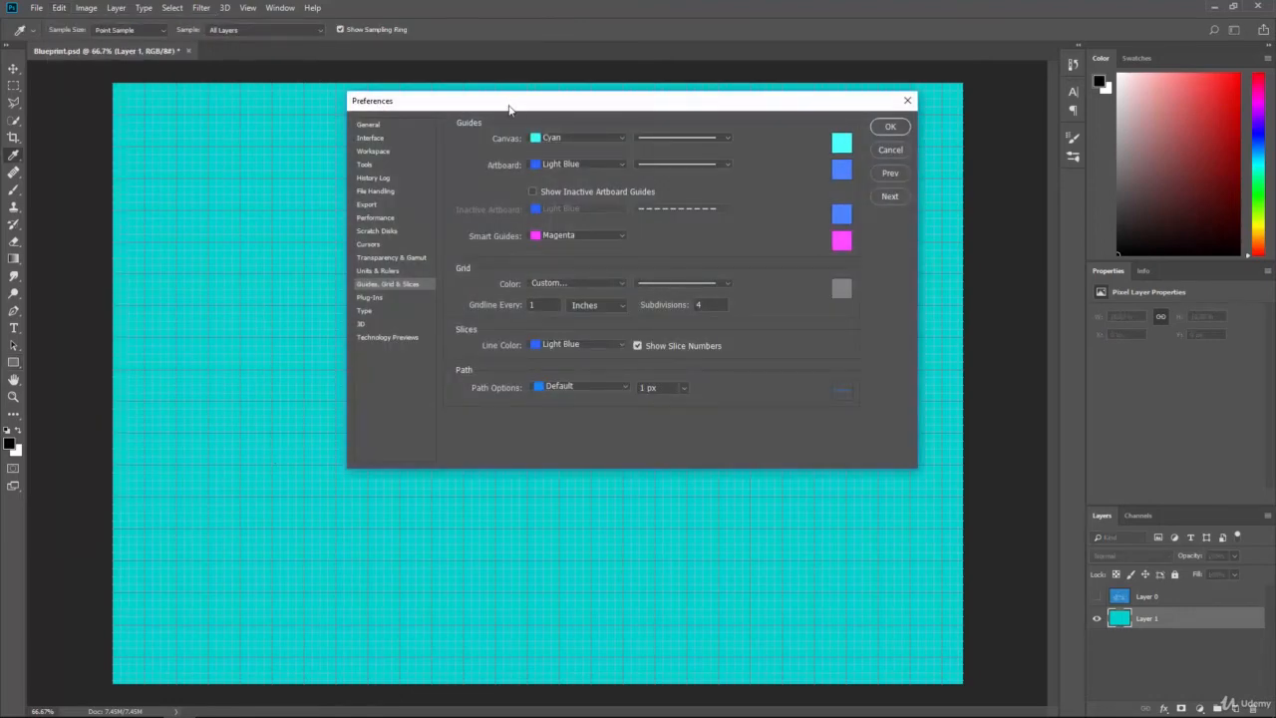
{"action": "left_click_drag", "start_coordinate": [509, 110], "coordinate": [635, 87]}
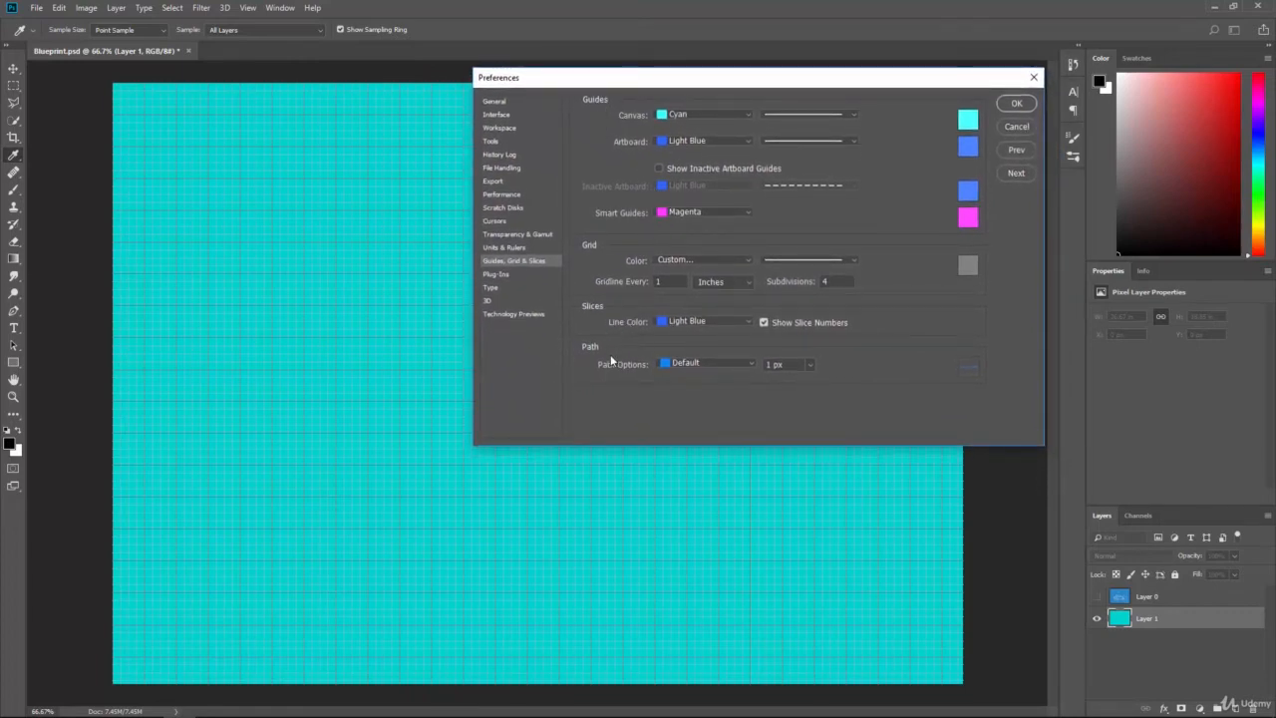
{"action": "left_click", "coordinate": [677, 258]}
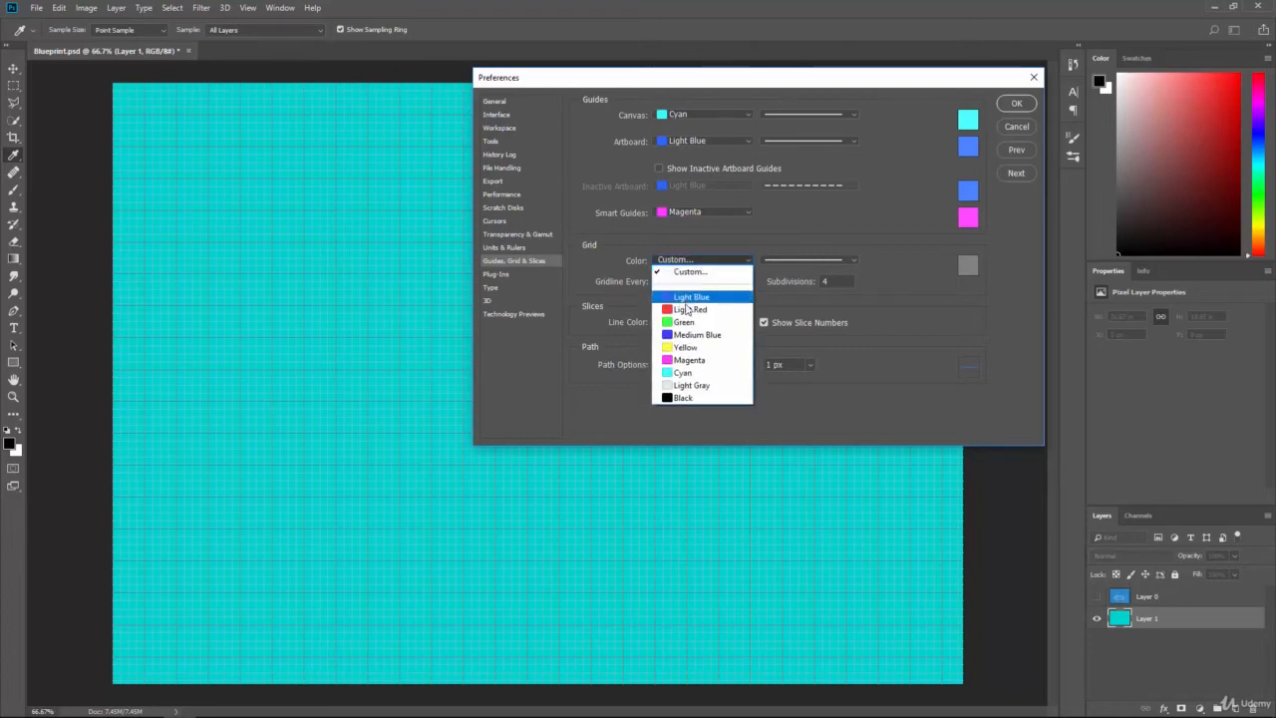
{"action": "left_click", "coordinate": [688, 311]}
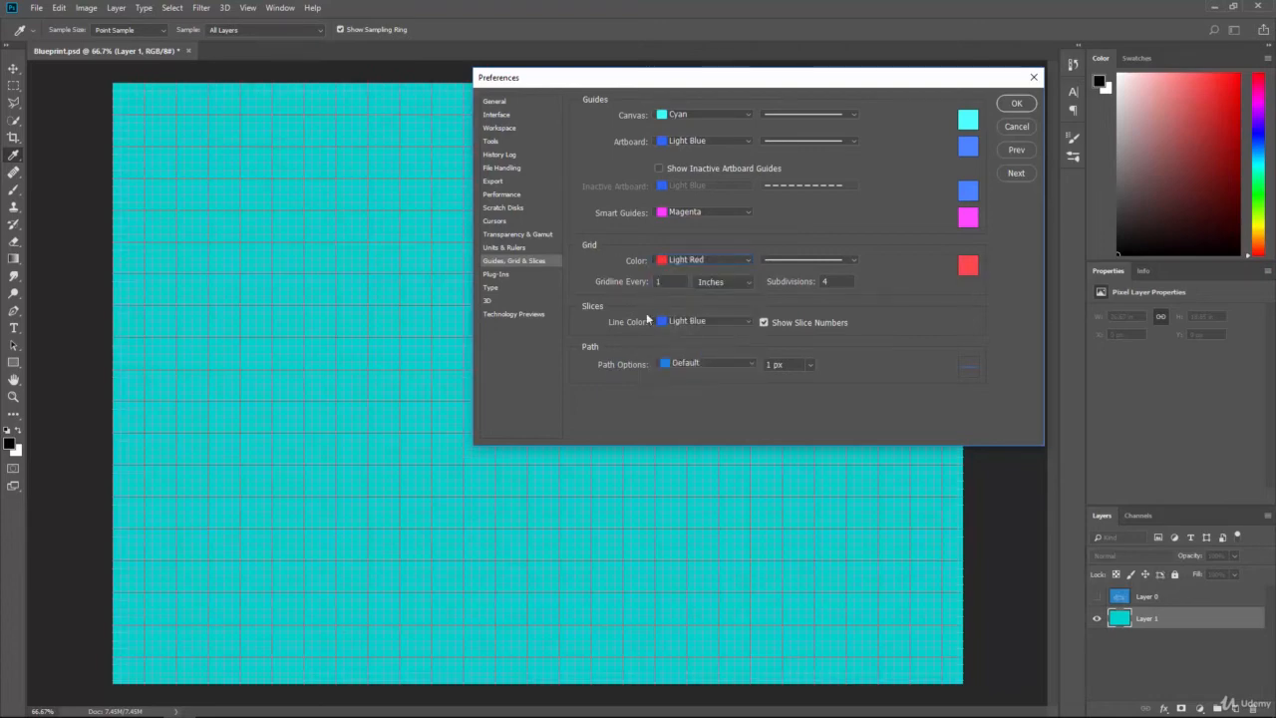
{"action": "left_click", "coordinate": [684, 259]}
{"action": "left_click", "coordinate": [690, 337]}
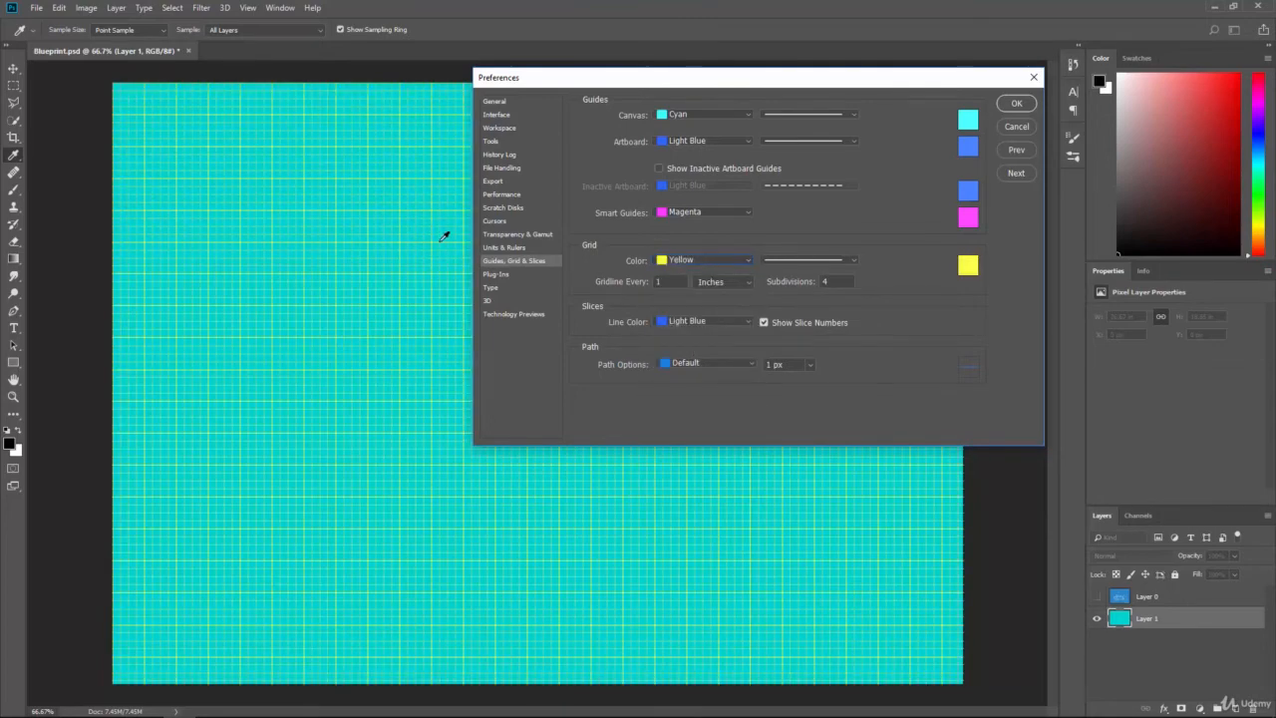
Try dashed lines for the grid and return its line style to solid.
{"action": "left_click", "coordinate": [795, 266]}
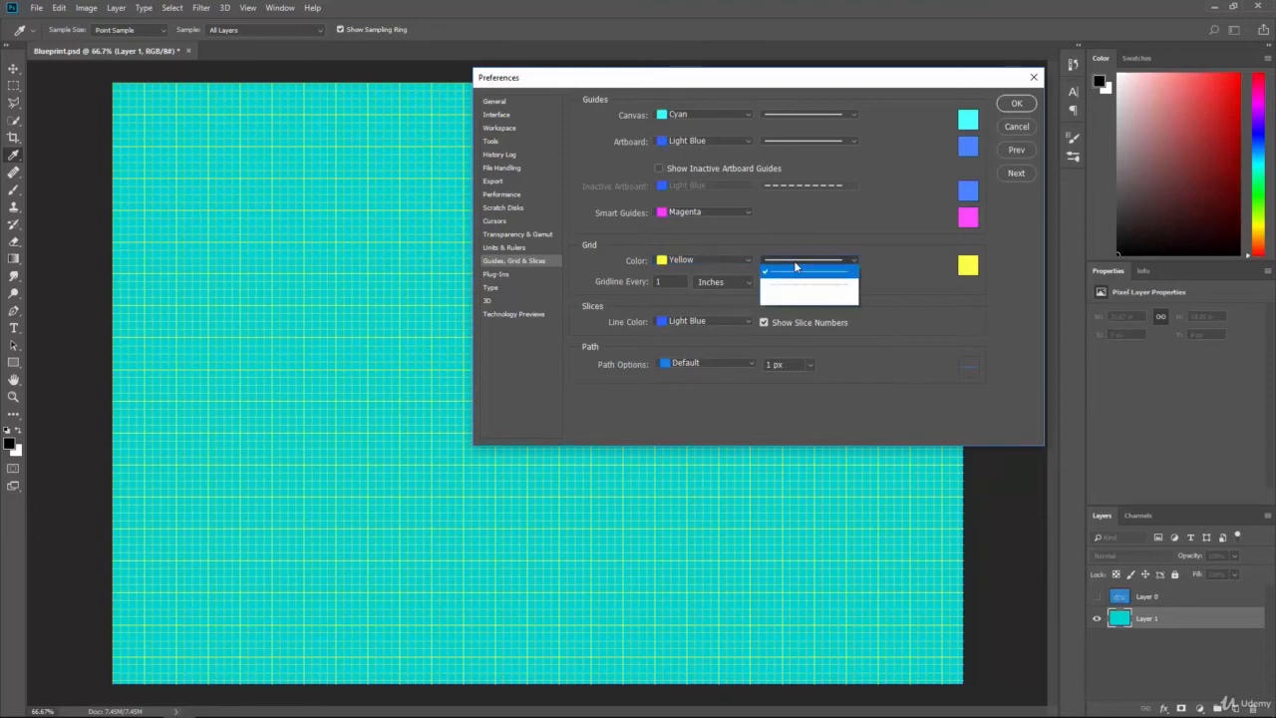
{"action": "left_click", "coordinate": [791, 282]}
{"action": "left_click", "coordinate": [787, 263]}
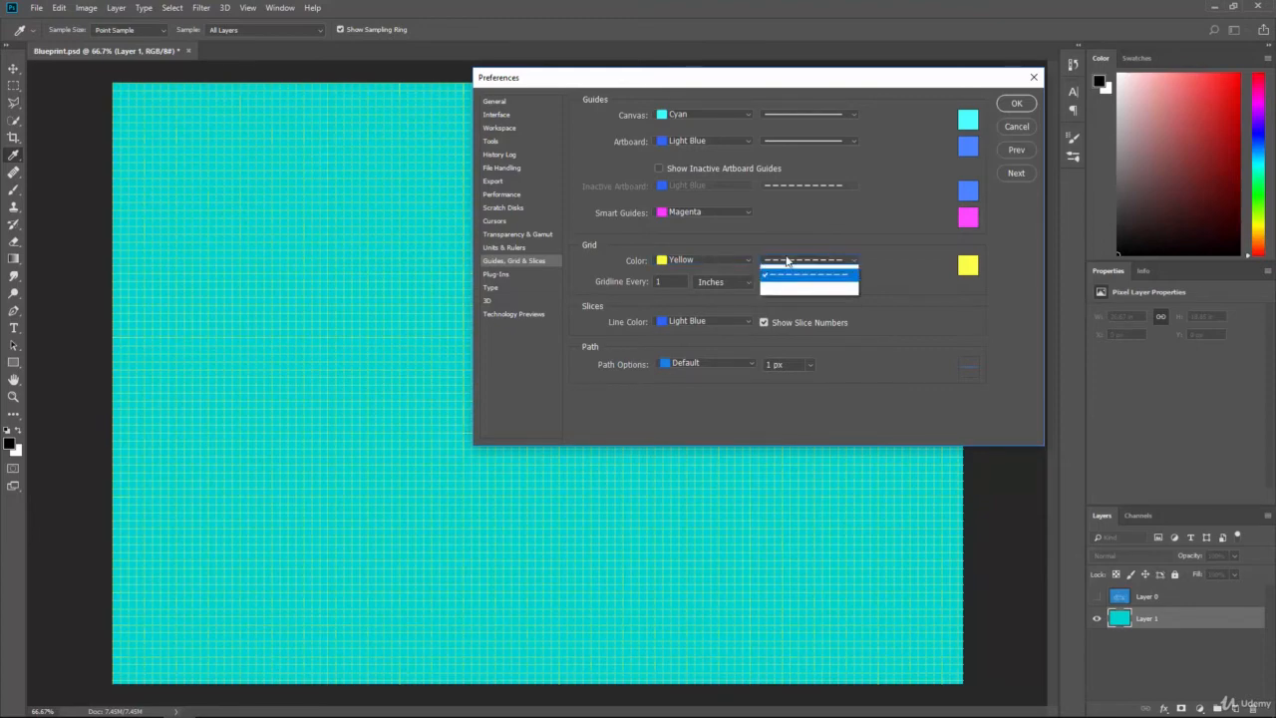
{"action": "left_click", "coordinate": [784, 264]}
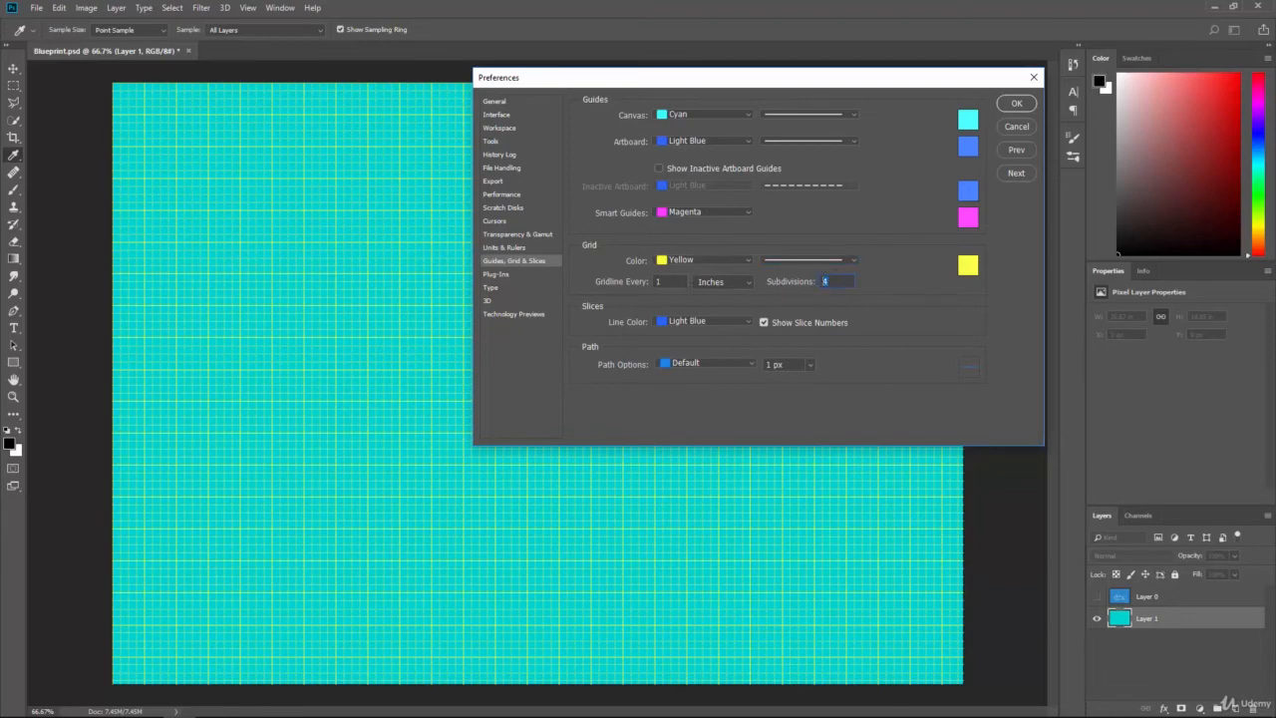
Try 8 grid subdivisions, set them to 2, and space the gridlines every 100 pixels.
{"action": "type", "text": "8"}
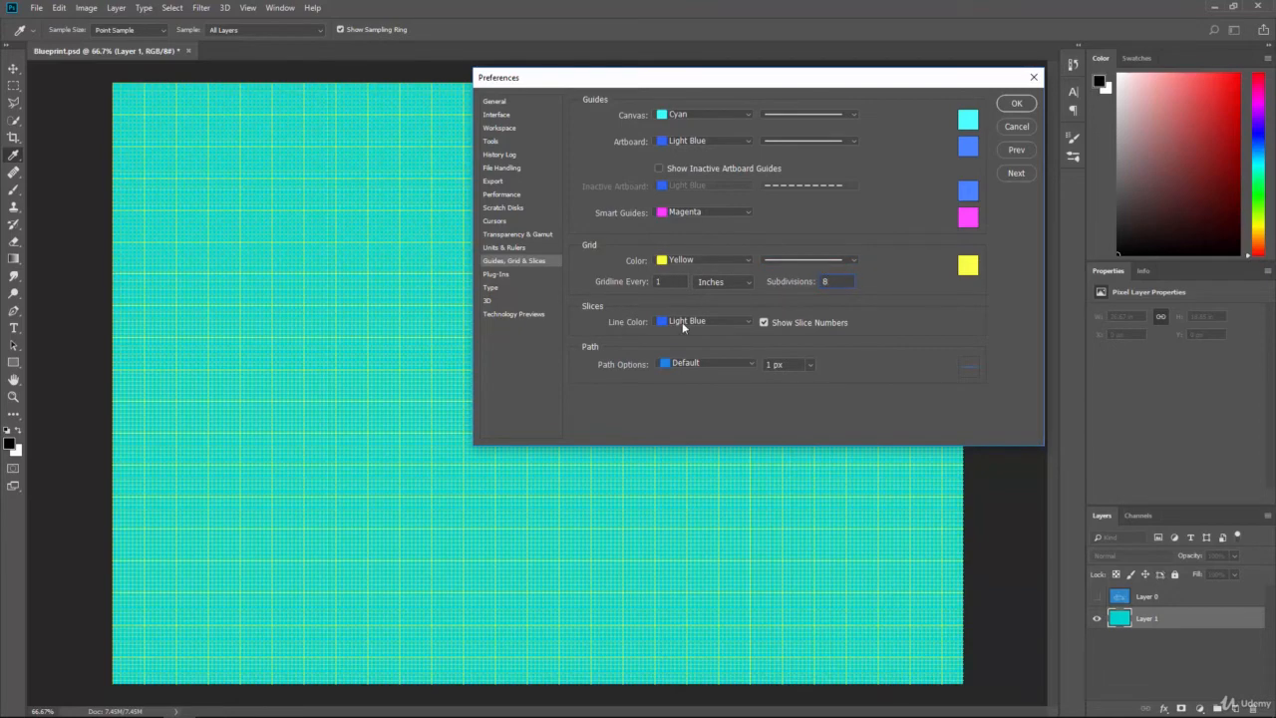
{"action": "type", "text": "2"}
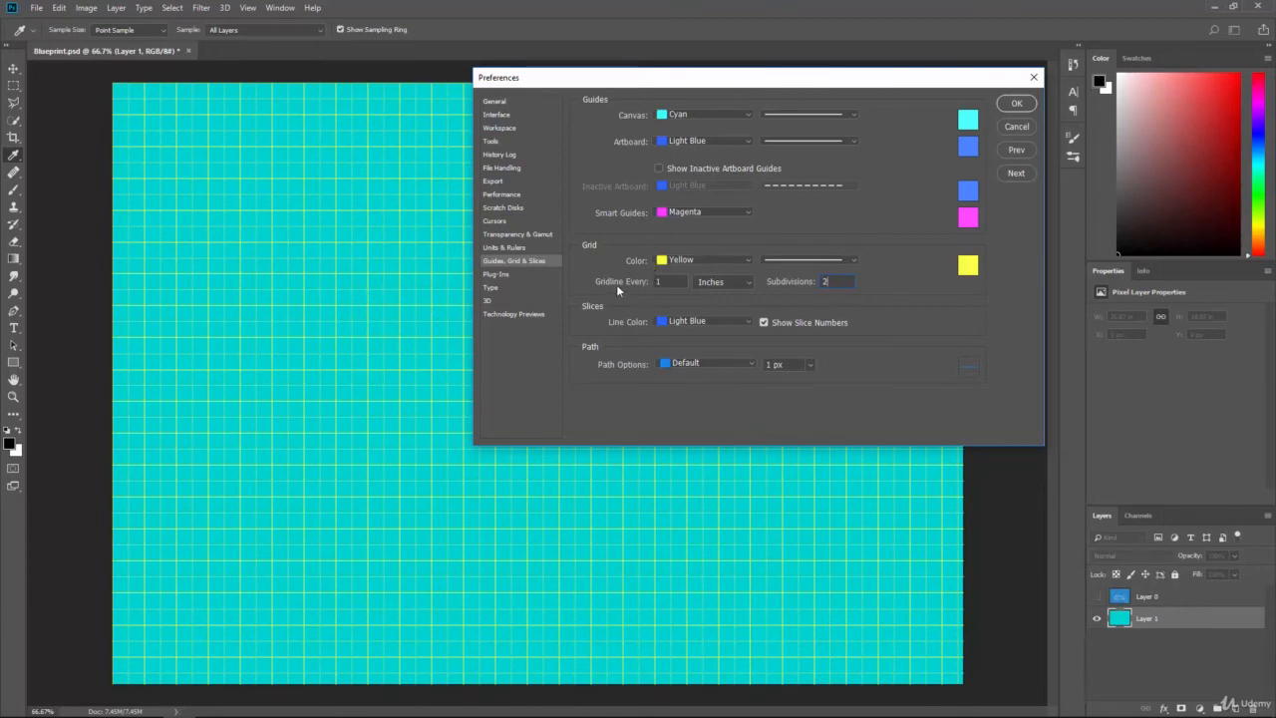
{"action": "left_click", "coordinate": [718, 285]}
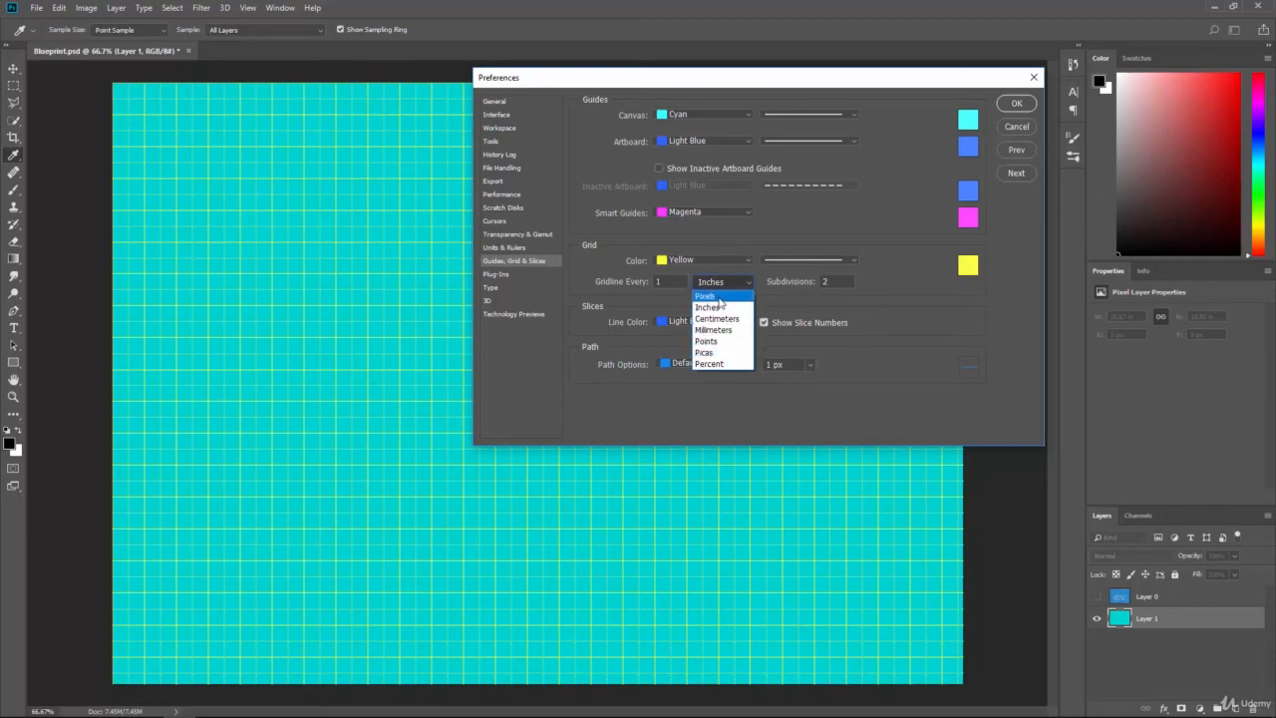
{"action": "left_click", "coordinate": [717, 296]}
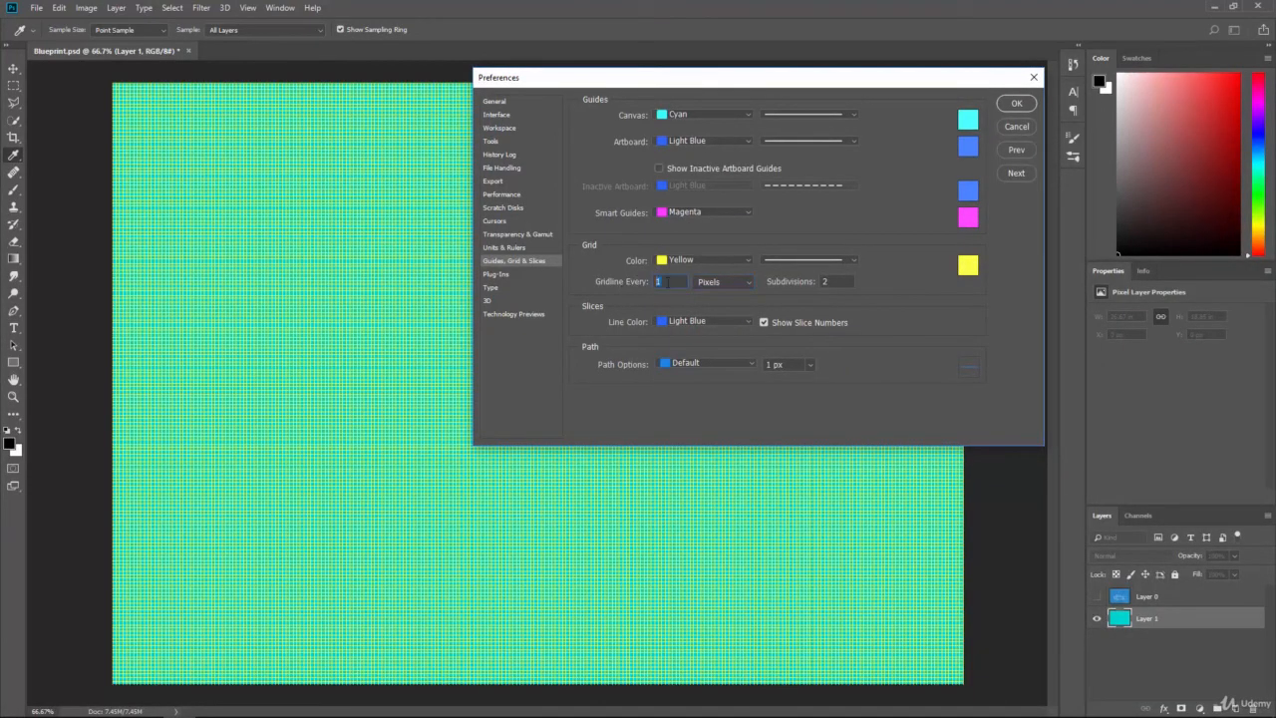
{"action": "type", "text": "100"}
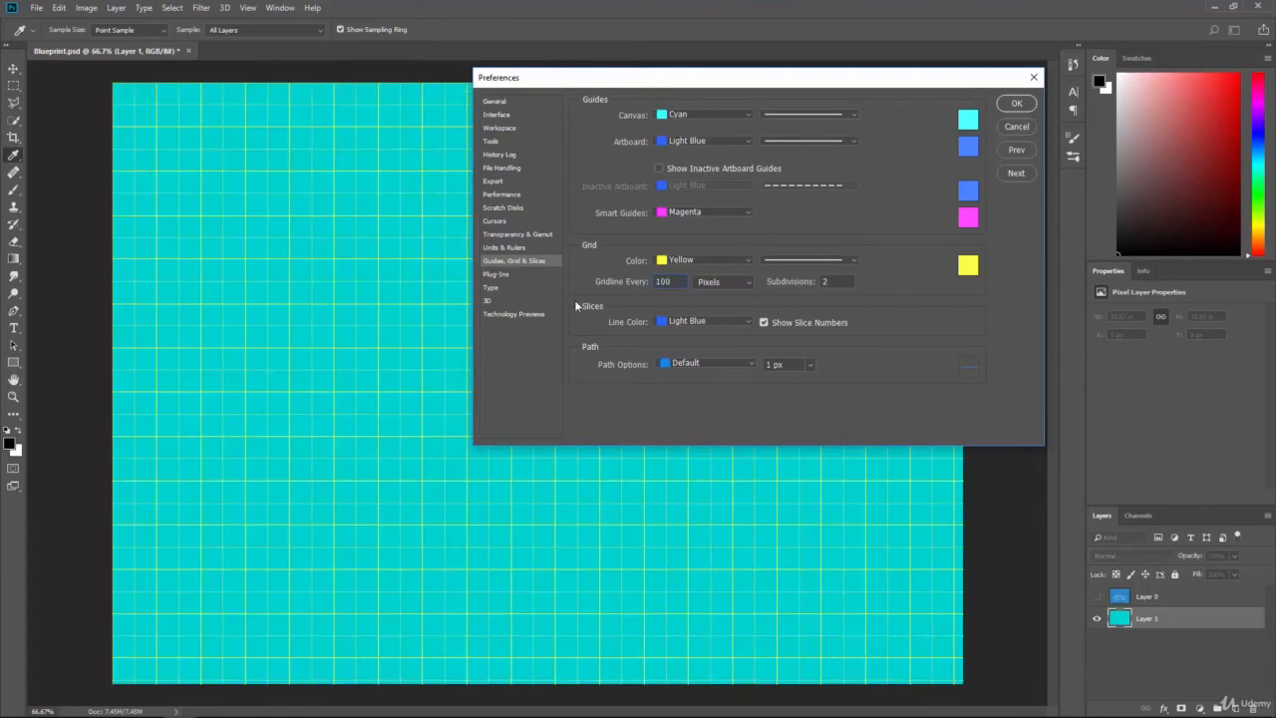
Apply the grid preferences and draw a rectangular marquee along the gridlines near the canvas's upper-left corner, about seven by three grid squares.
{"action": "left_click", "coordinate": [1017, 105]}
{"action": "key", "text": "u"}
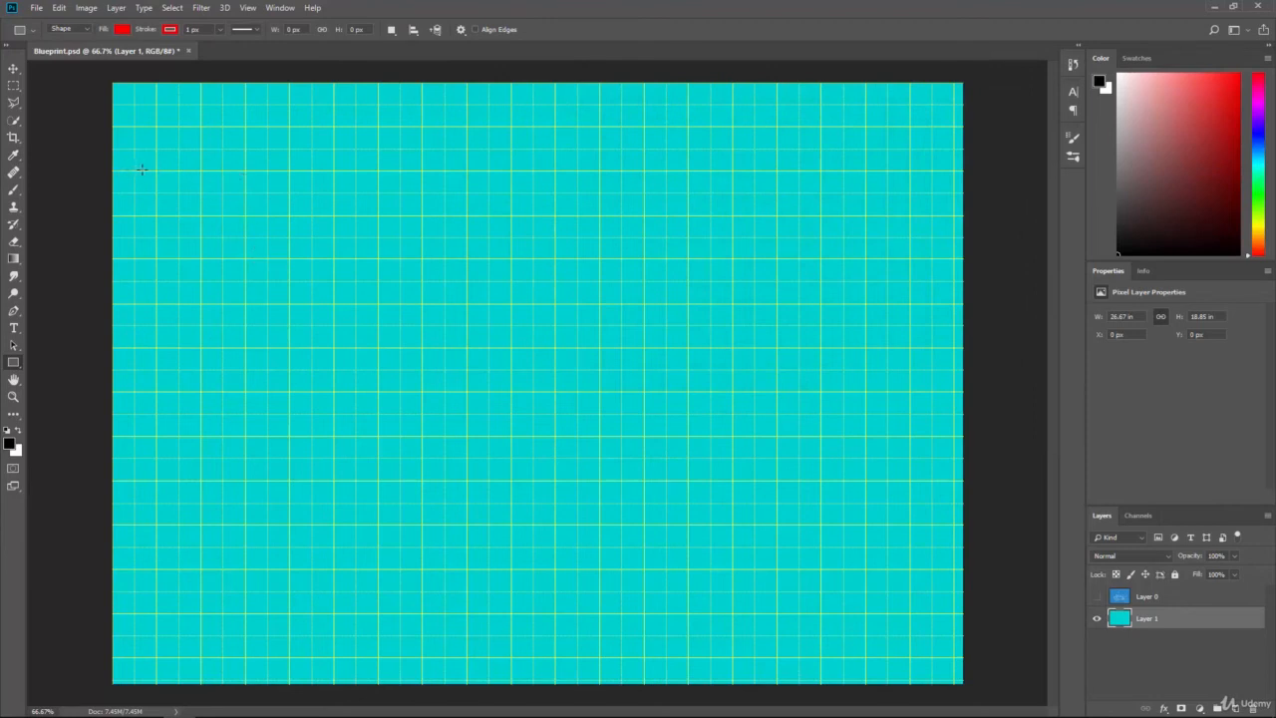
{"action": "left_click", "coordinate": [13, 85]}
{"action": "left_click_drag", "start_coordinate": [156, 126], "coordinate": [465, 259]}
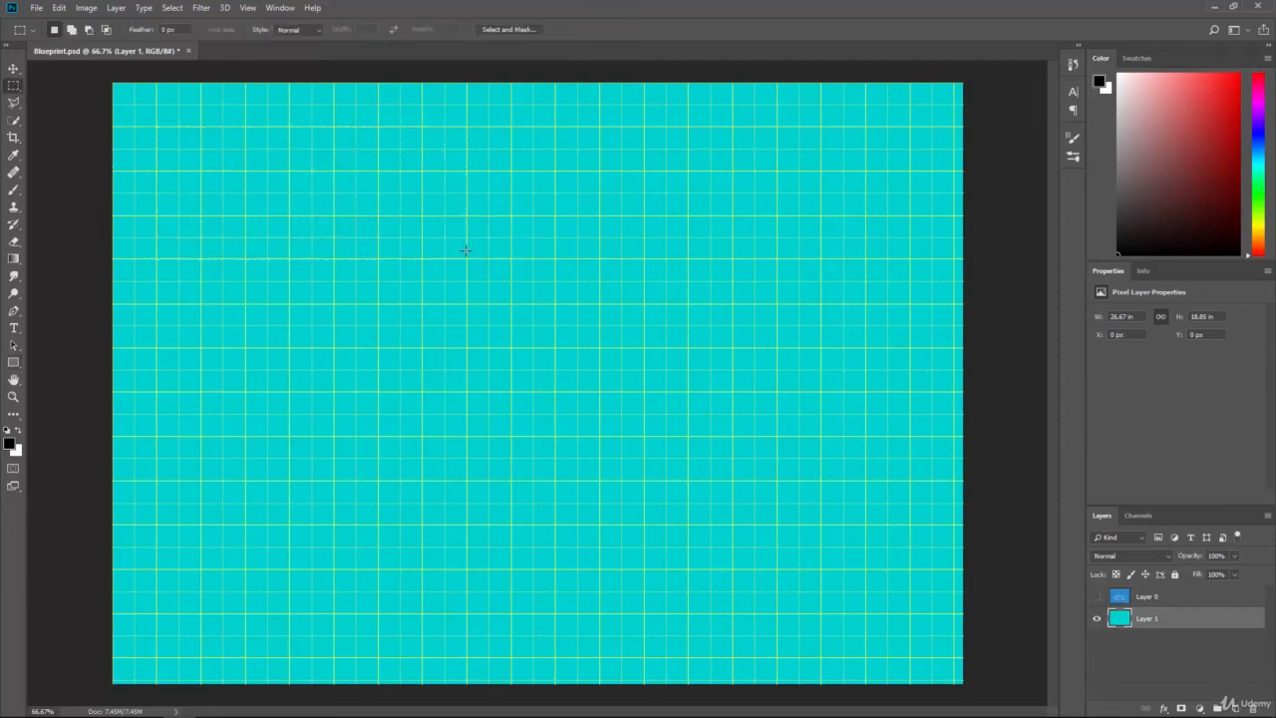
Turn off snapping to the grid and draw a marquee of about four by three grid squares near the canvas center.
{"action": "left_click", "coordinate": [247, 8]}
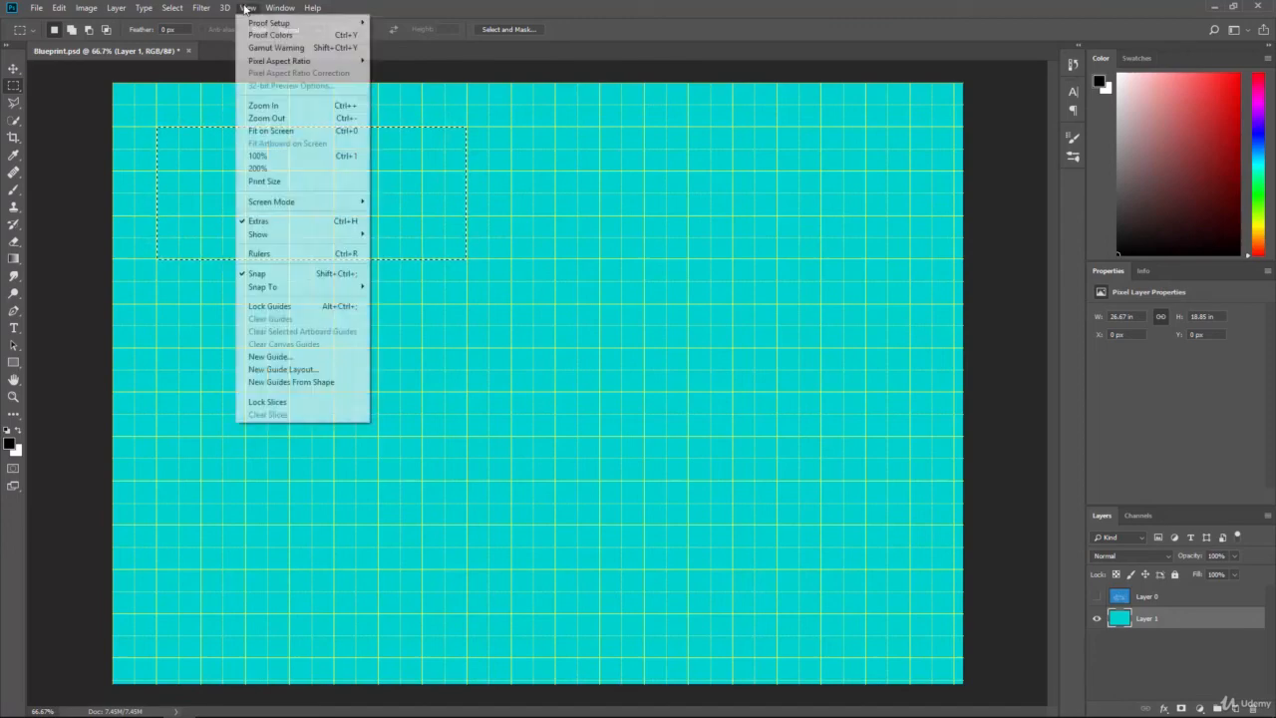
{"action": "mouse_move", "coordinate": [339, 289]}
{"action": "left_click", "coordinate": [382, 299]}
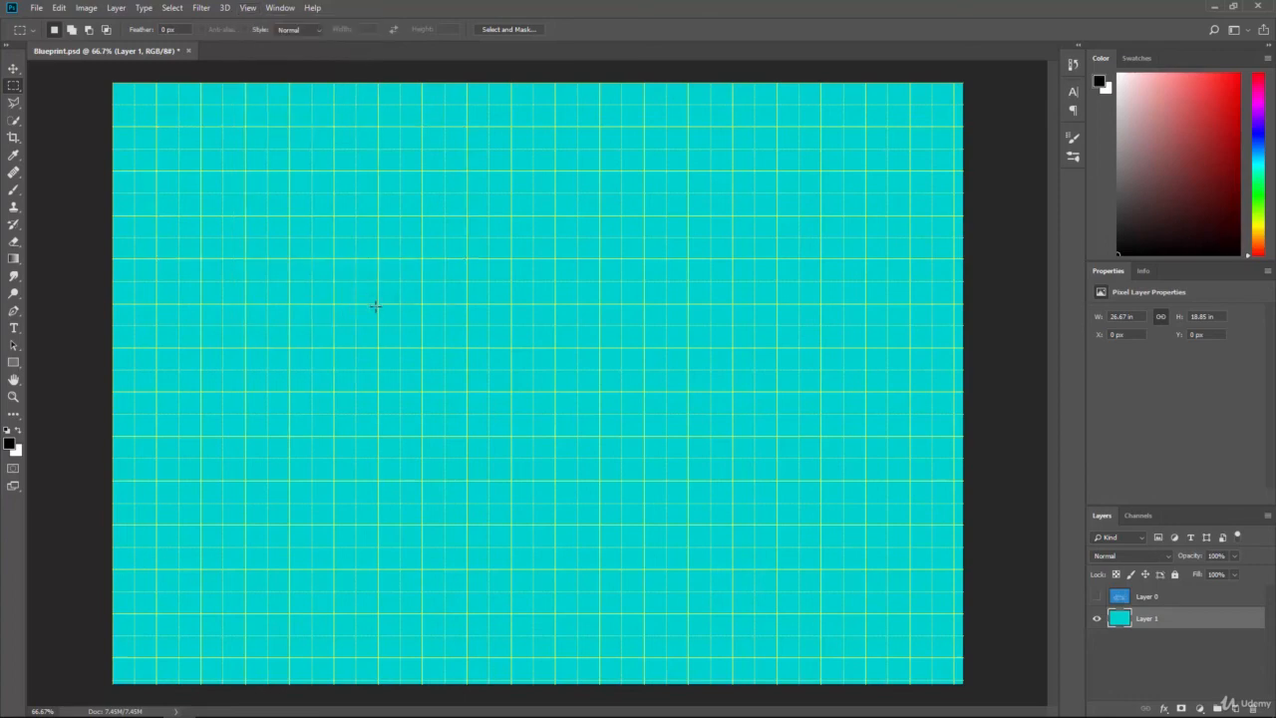
{"action": "left_click_drag", "start_coordinate": [376, 302], "coordinate": [557, 454]}
Turn snapping to the grid back on and clear the marquee selection.
{"action": "left_click", "coordinate": [247, 7]}
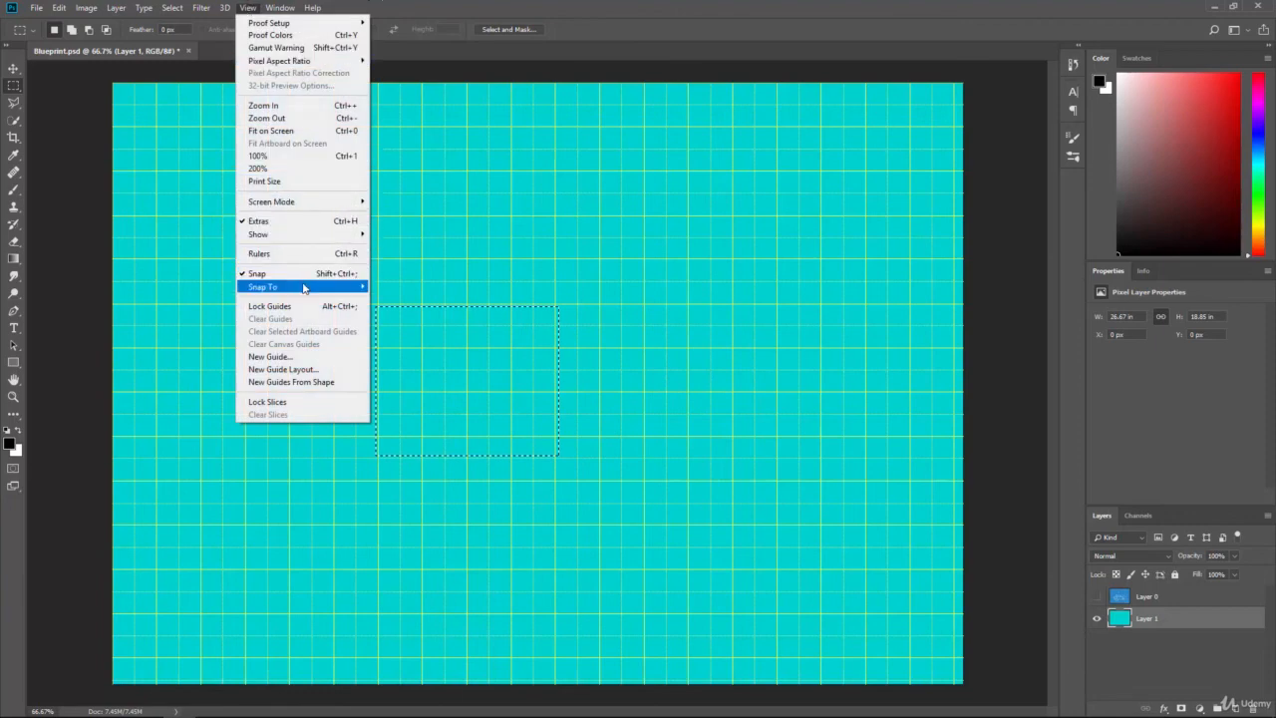
{"action": "mouse_move", "coordinate": [299, 286]}
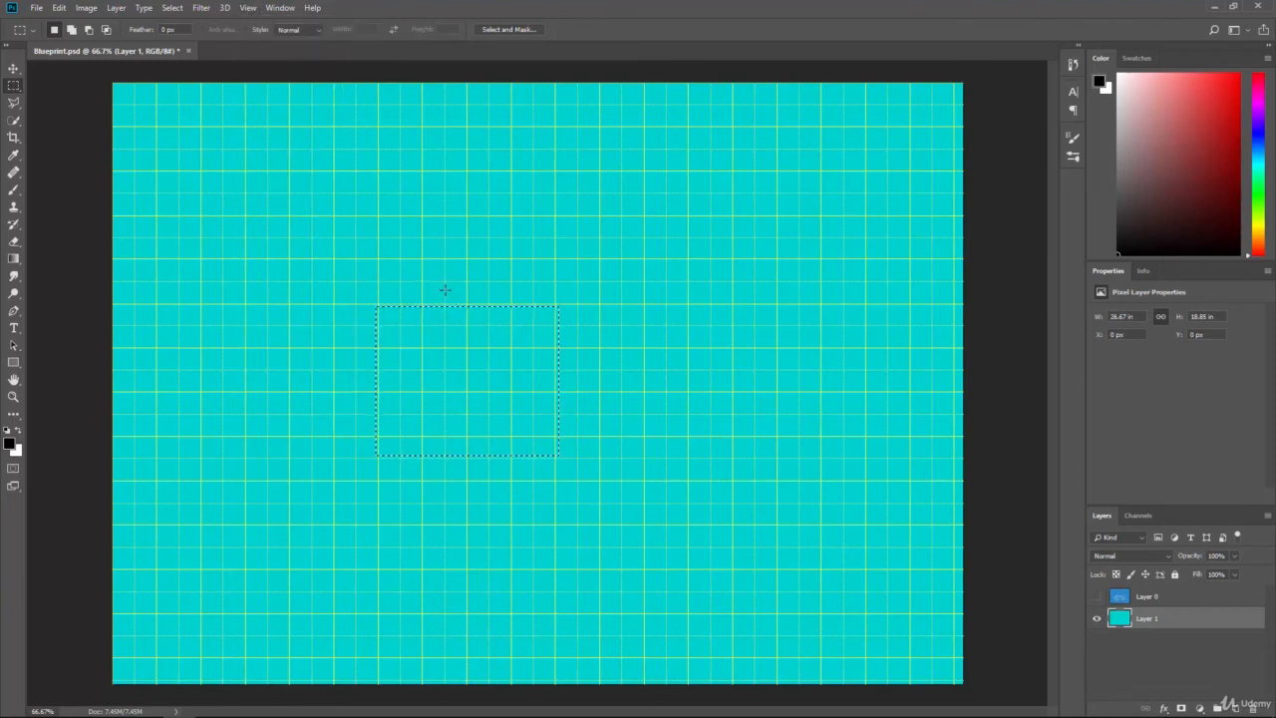
{"action": "left_click", "coordinate": [363, 198]}
Show the blueprint drawing on Layer 0 again and hide the document grid.
{"action": "left_click", "coordinate": [1097, 596]}
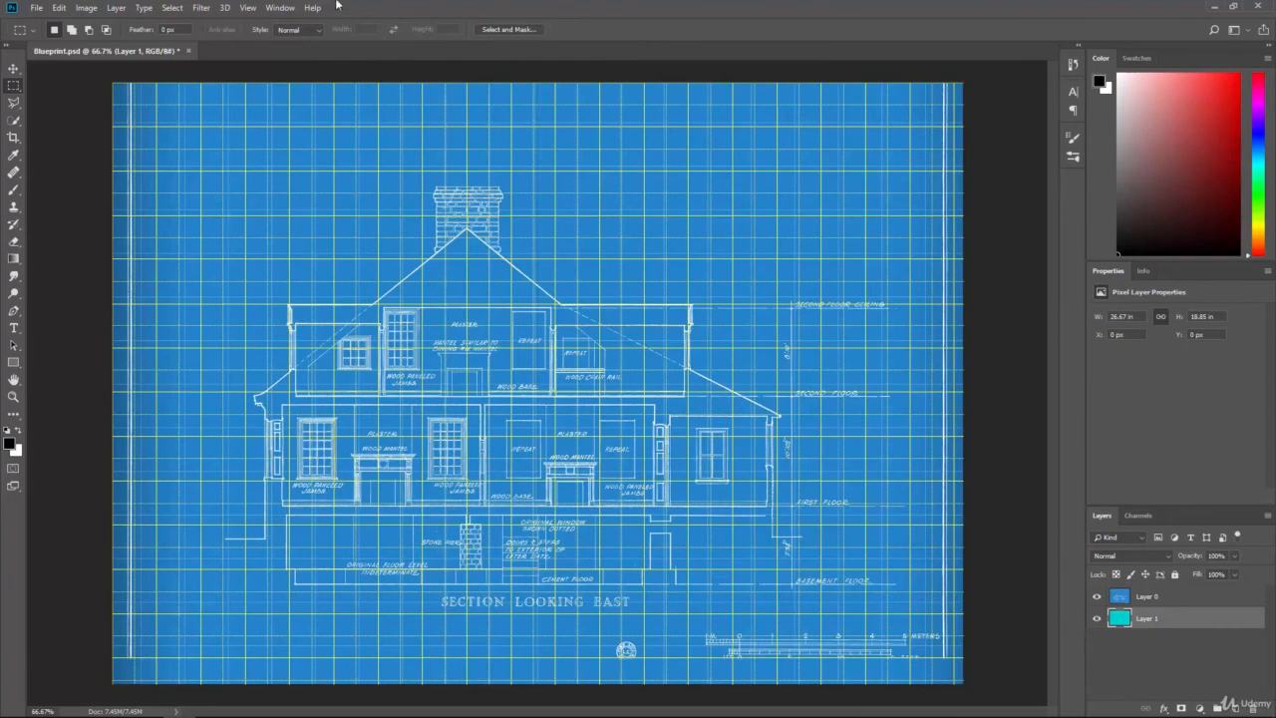
{"action": "key", "text": "ctrl+apostrophe"}
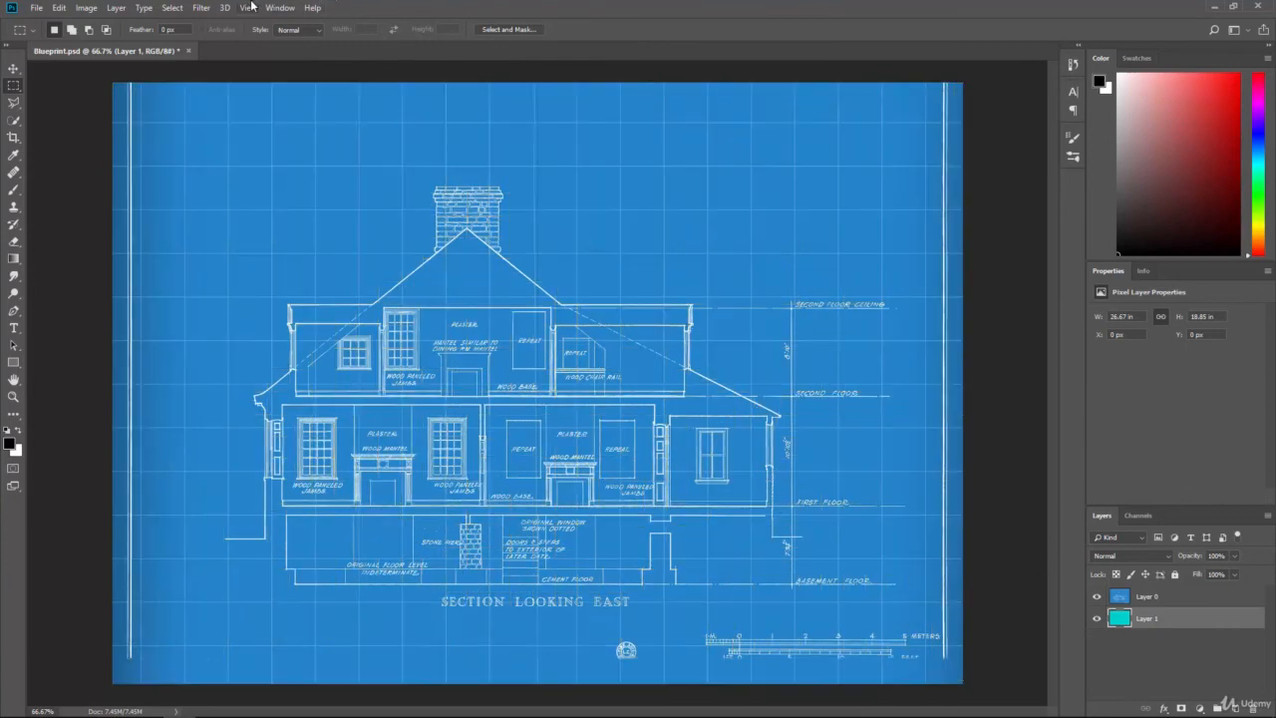